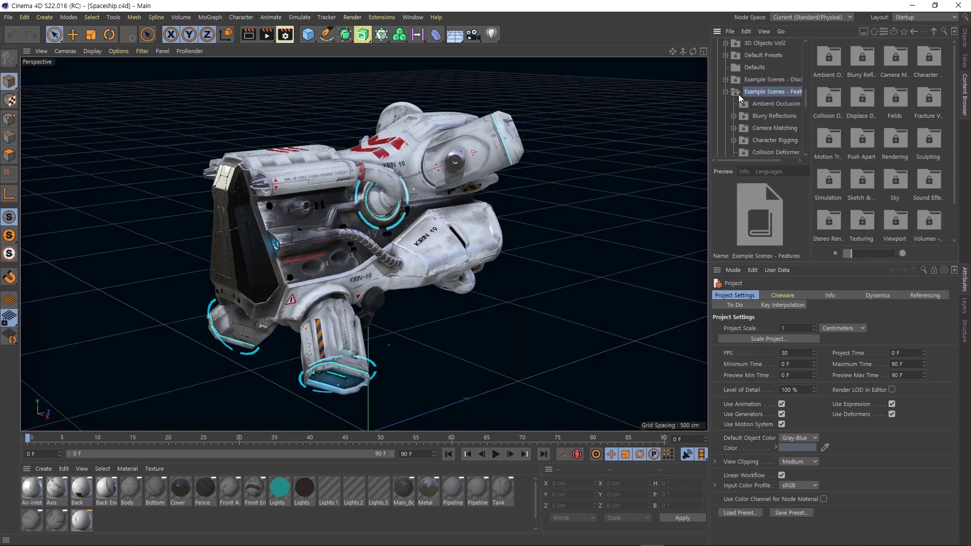
# - Browse to the Viewport example scenes folder and show the Spaceship scene's object hierarchy
pyautogui.moveTo(805, 94); pyautogui.dragTo(809, 131)
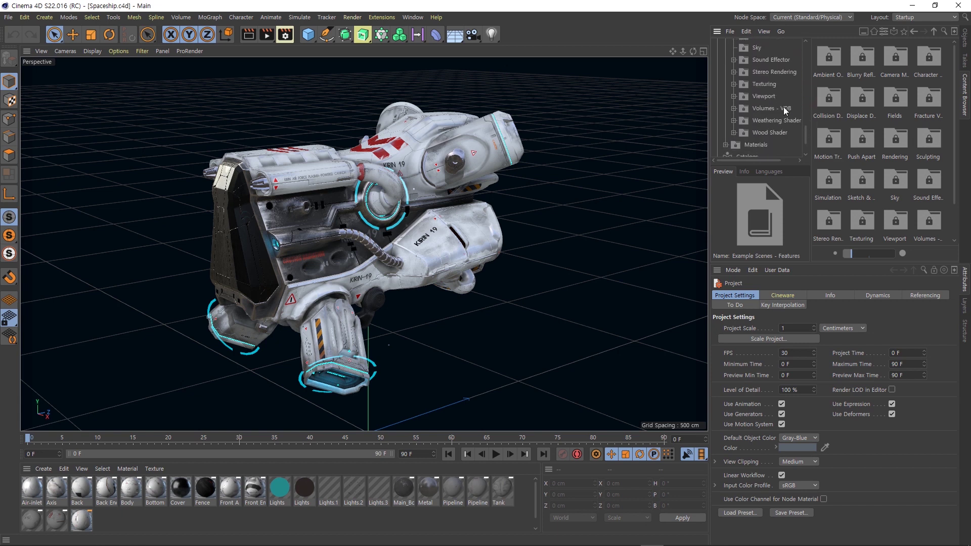
pyautogui.click(764, 97)
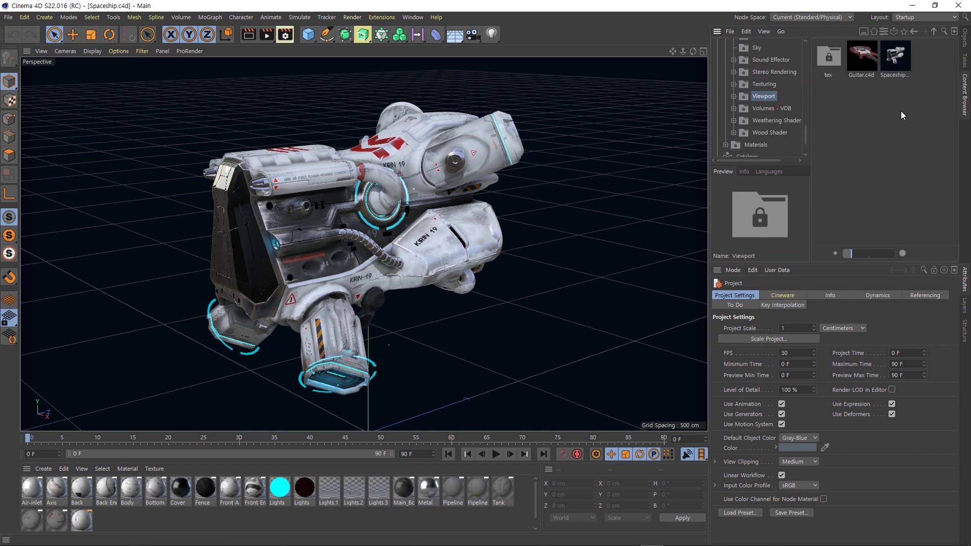
pyautogui.click(965, 39)
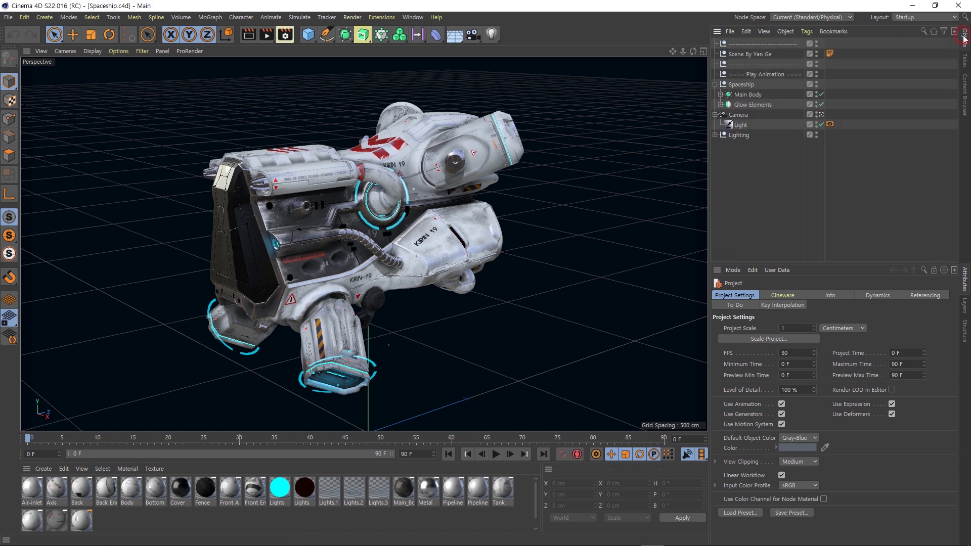
# - Orbit to the spaceship's other side and turn off one effect in the viewport Options menu
pyautogui.moveTo(694, 52); pyautogui.dragTo(769, 53)
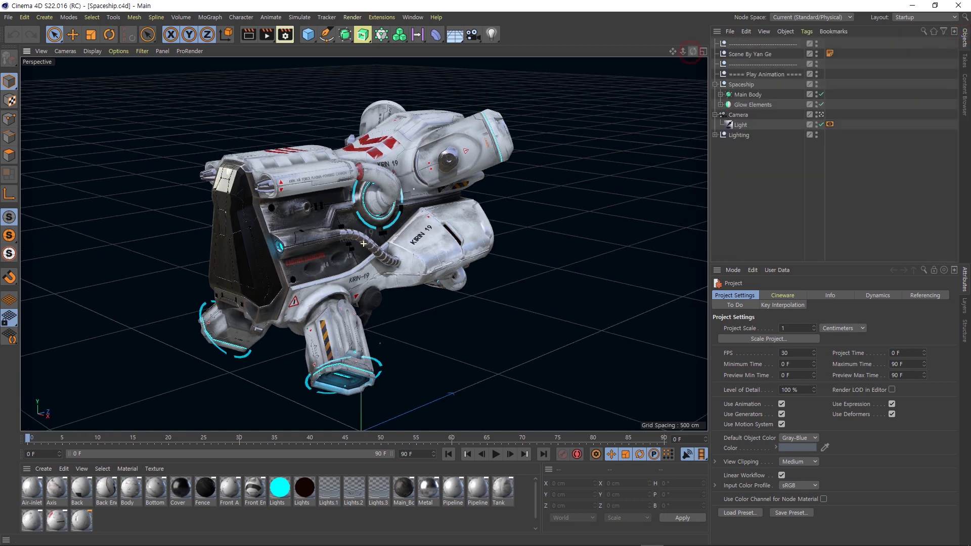
pyautogui.moveTo(363, 244); pyautogui.dragTo(324, 172)
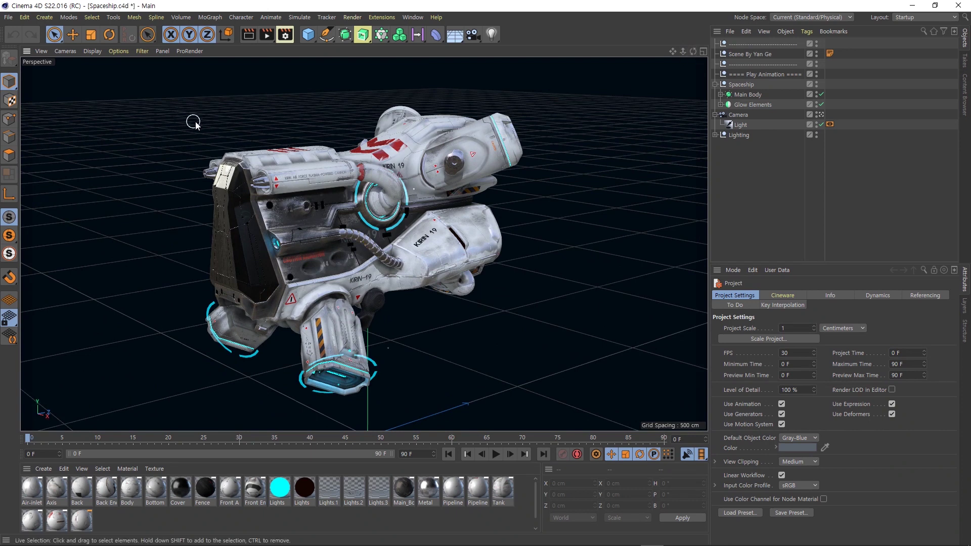
pyautogui.click(119, 51)
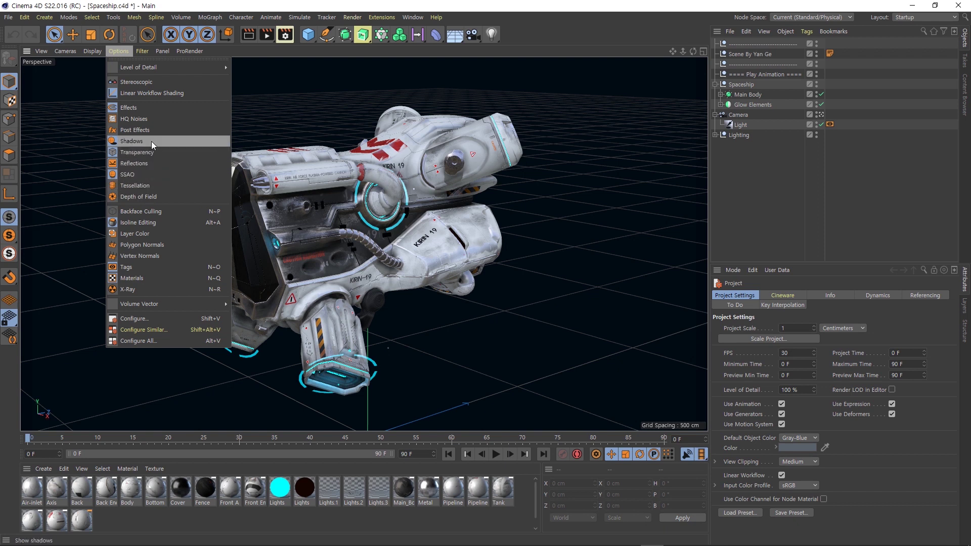
pyautogui.click(147, 108)
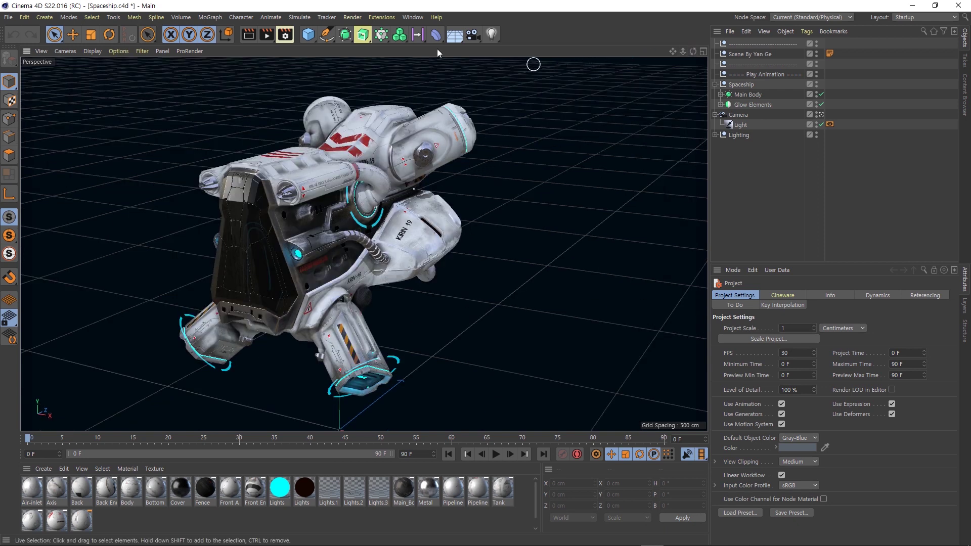
pyautogui.click(291, 36)
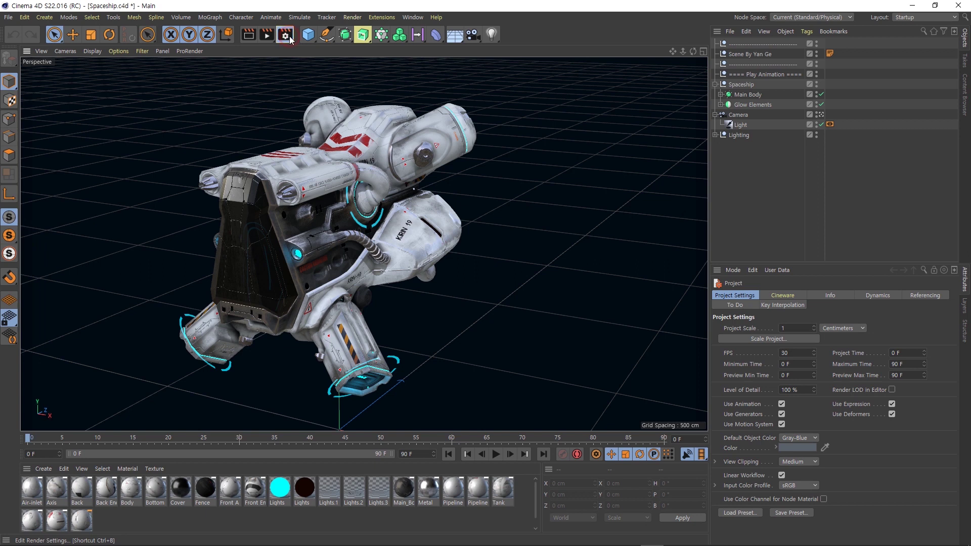
# - Set the Renderer to Viewport Renderer and display its settings page
pyautogui.click(372, 57)
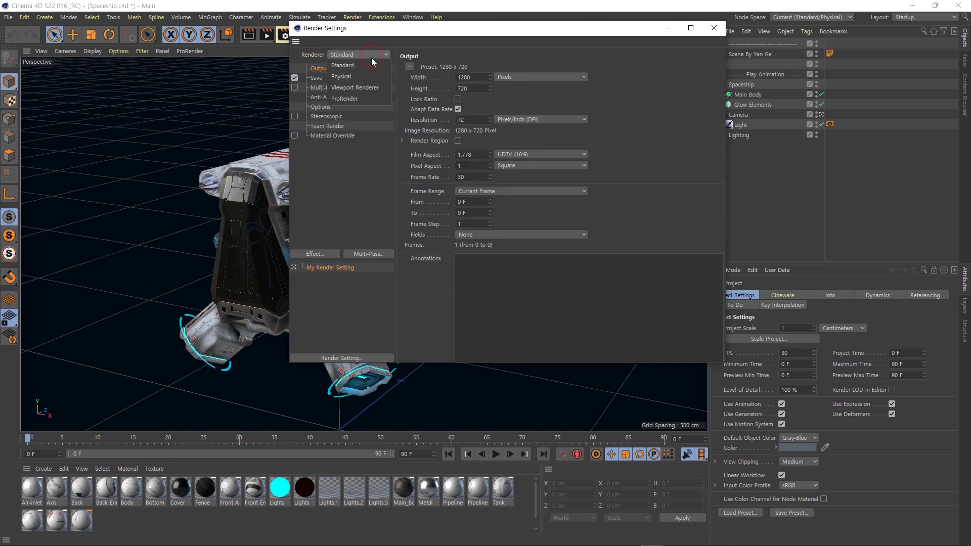
pyautogui.click(382, 86)
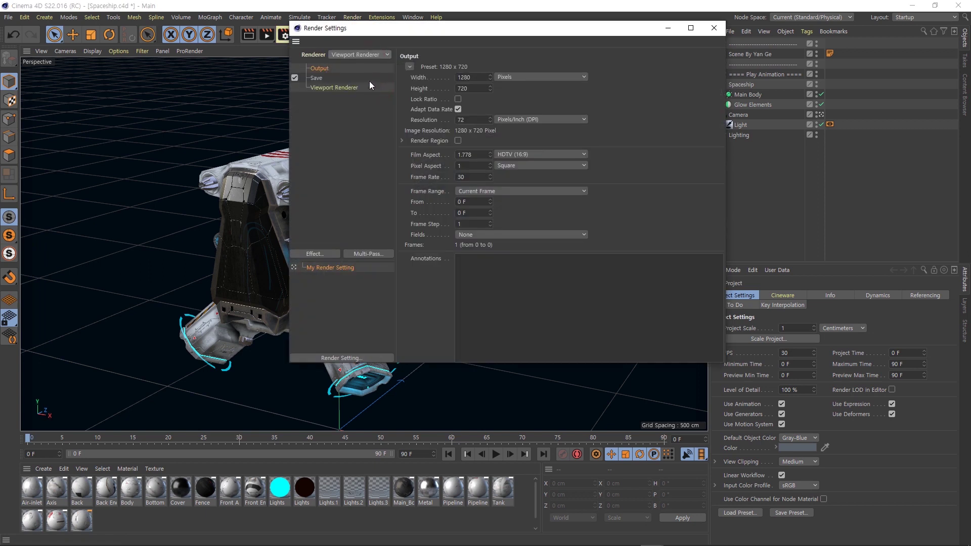
pyautogui.click(350, 90)
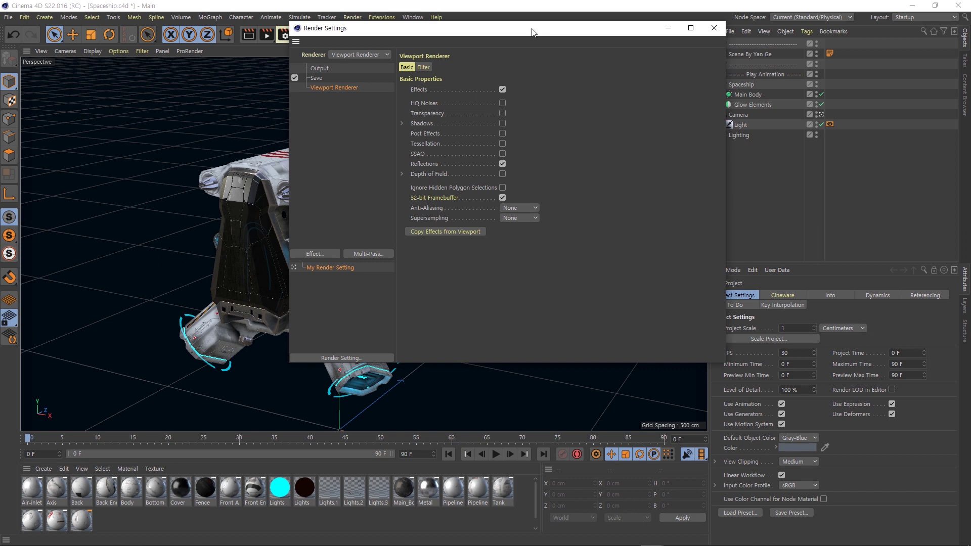
pyautogui.moveTo(532, 31); pyautogui.dragTo(598, 41)
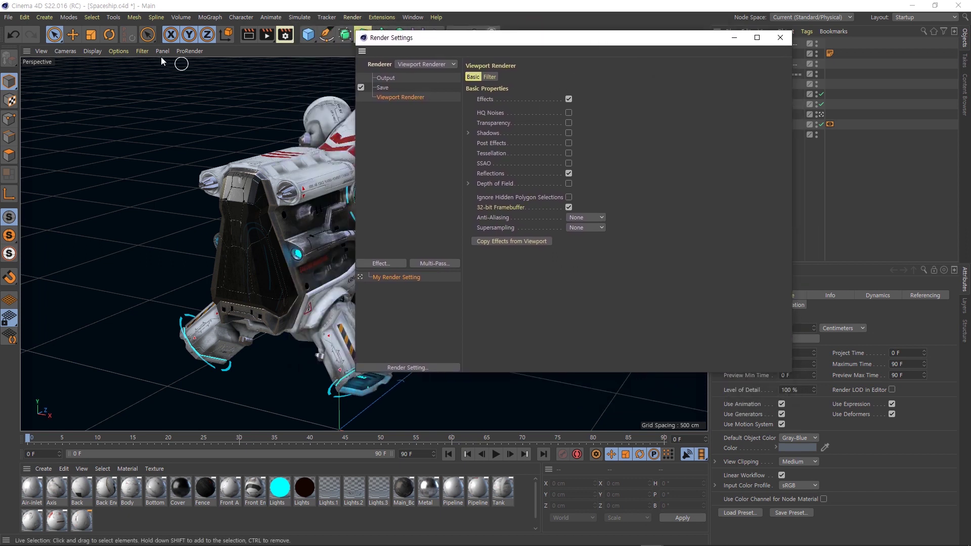
# - Compare the Viewport Renderer's basic and Filter settings with the viewport's Options and Filter menus
pyautogui.click(124, 52)
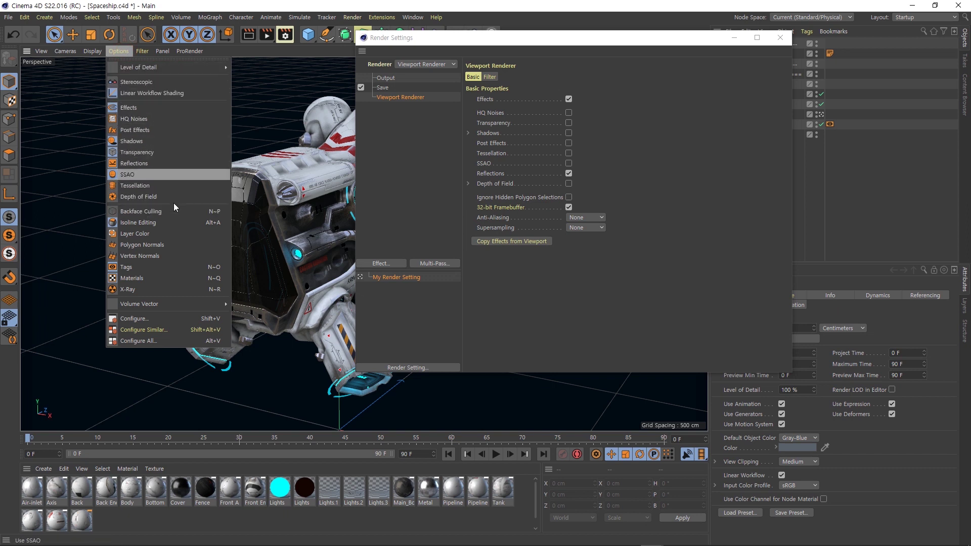
pyautogui.click(490, 77)
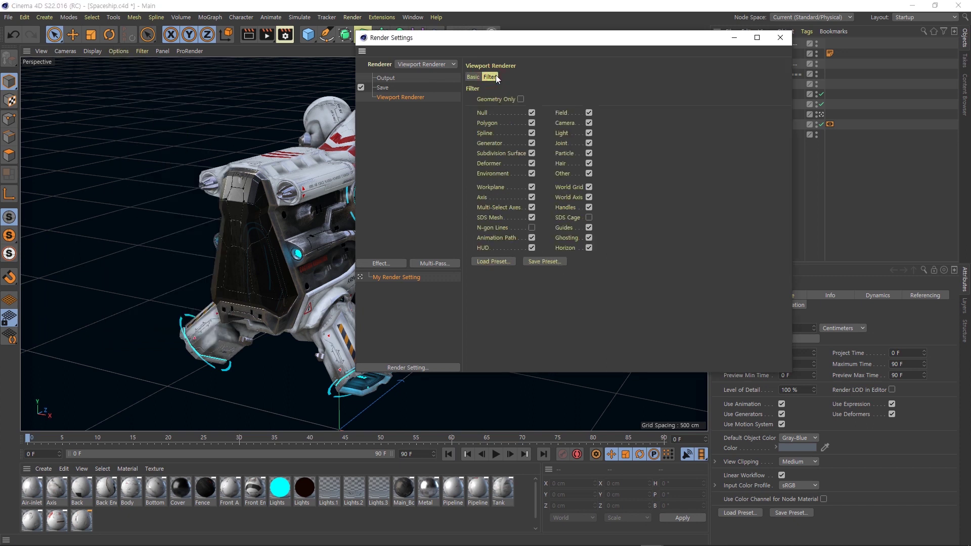
pyautogui.click(143, 52)
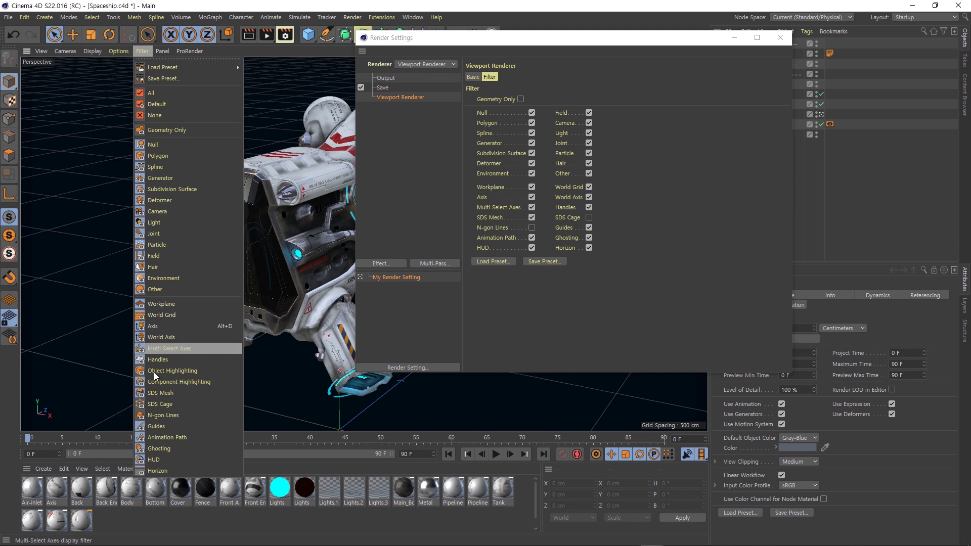
pyautogui.click(468, 80)
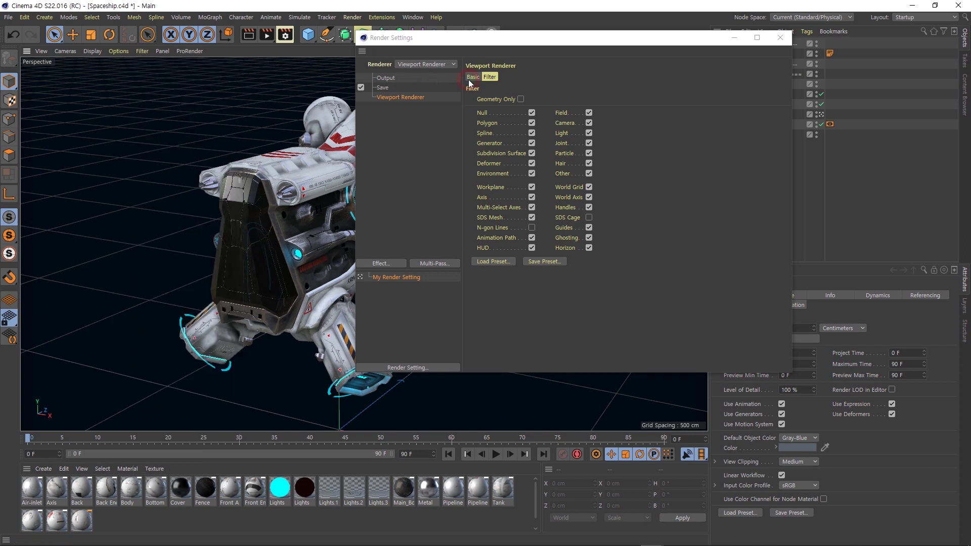
pyautogui.moveTo(492, 42); pyautogui.dragTo(698, 136)
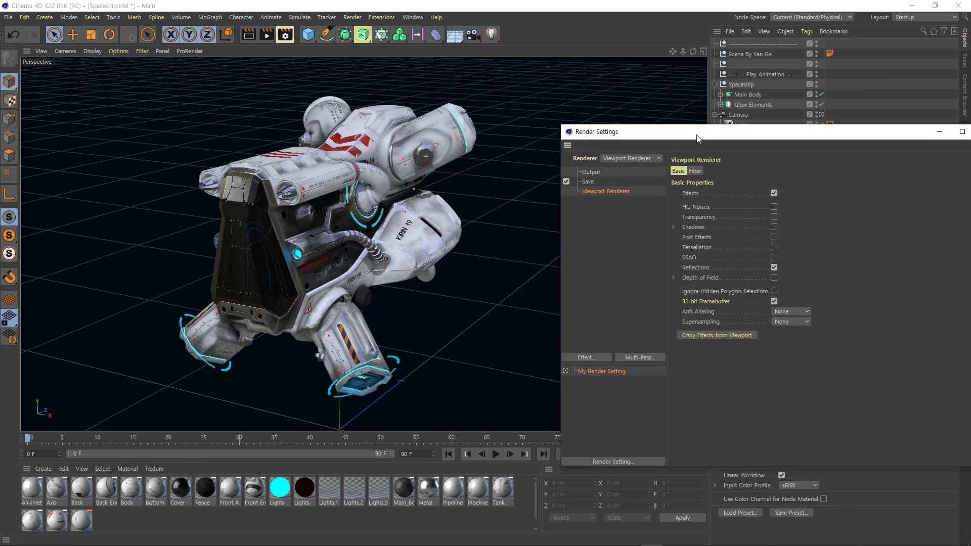
# - Render the spaceship to the Picture Viewer at 1280x720, inspect it, and close the viewer
pyautogui.click(268, 39)
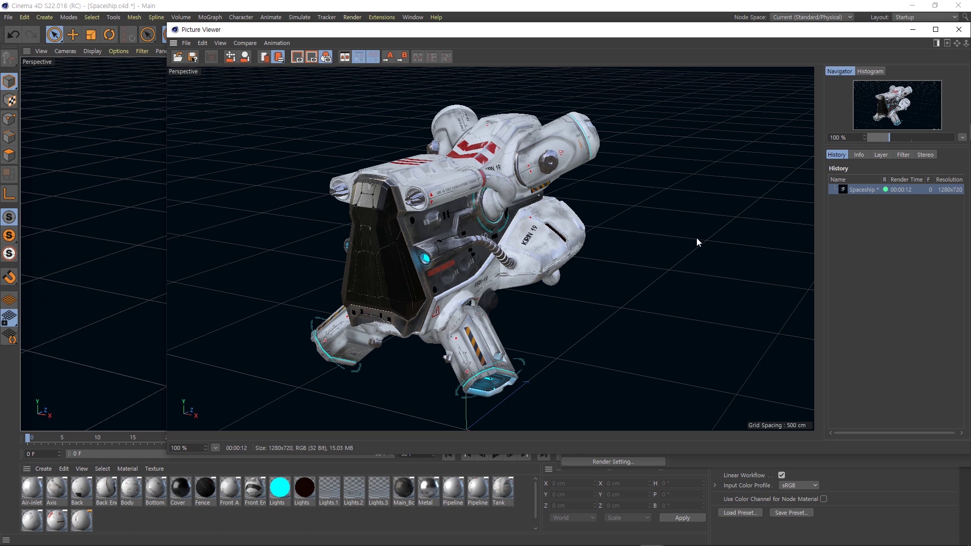
pyautogui.moveTo(890, 37); pyautogui.dragTo(847, 120)
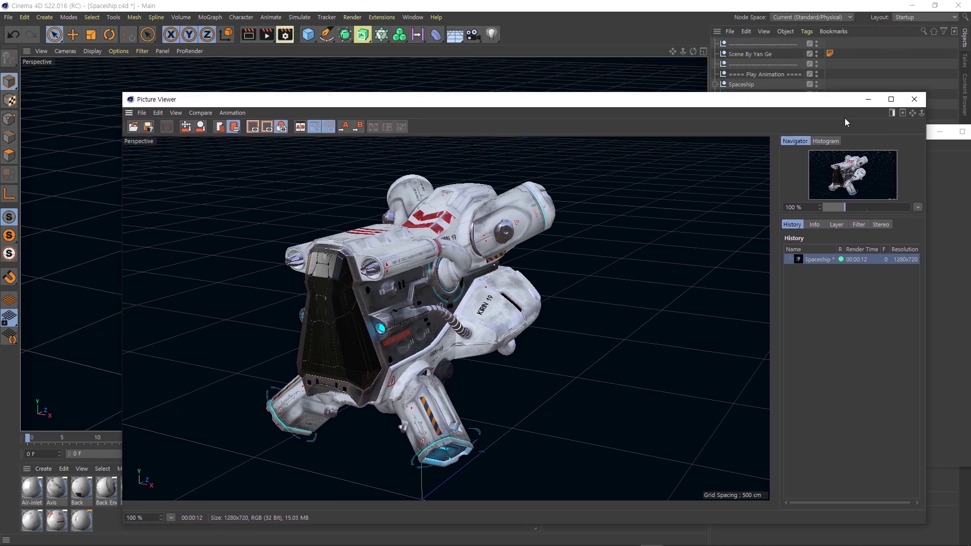
pyautogui.click(868, 113)
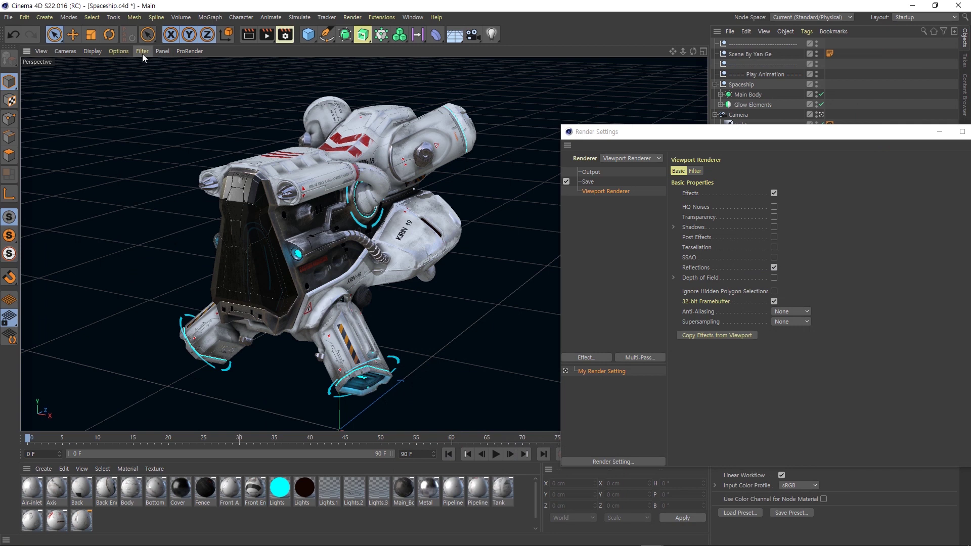
# - Untick Workplane and World Axis in a torn-off viewport Filter palette, then close the palette
pyautogui.click(142, 54)
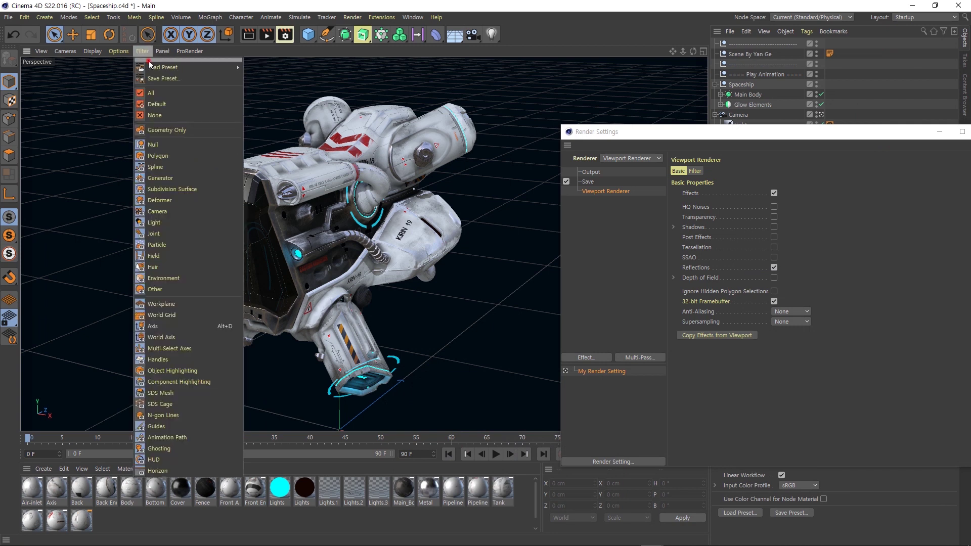
pyautogui.click(148, 60)
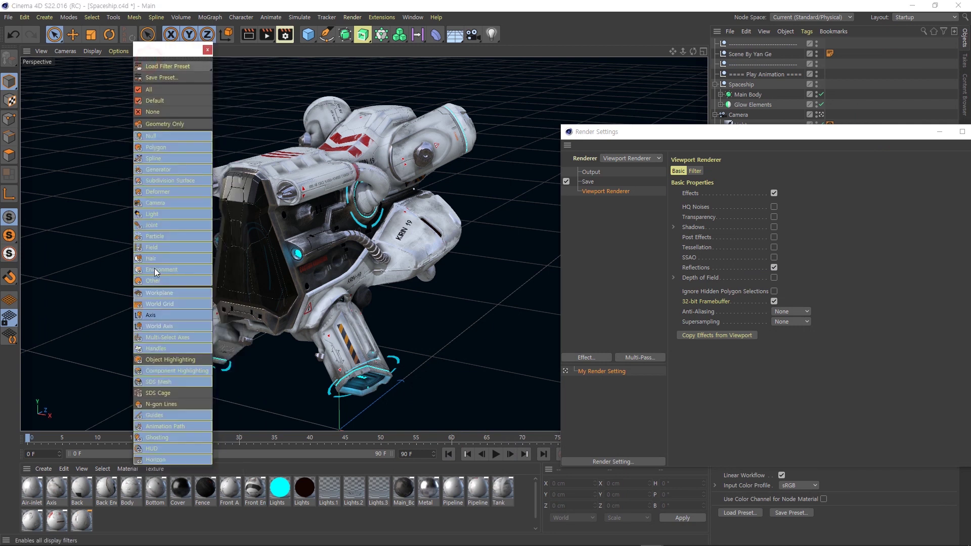
pyautogui.click(184, 293)
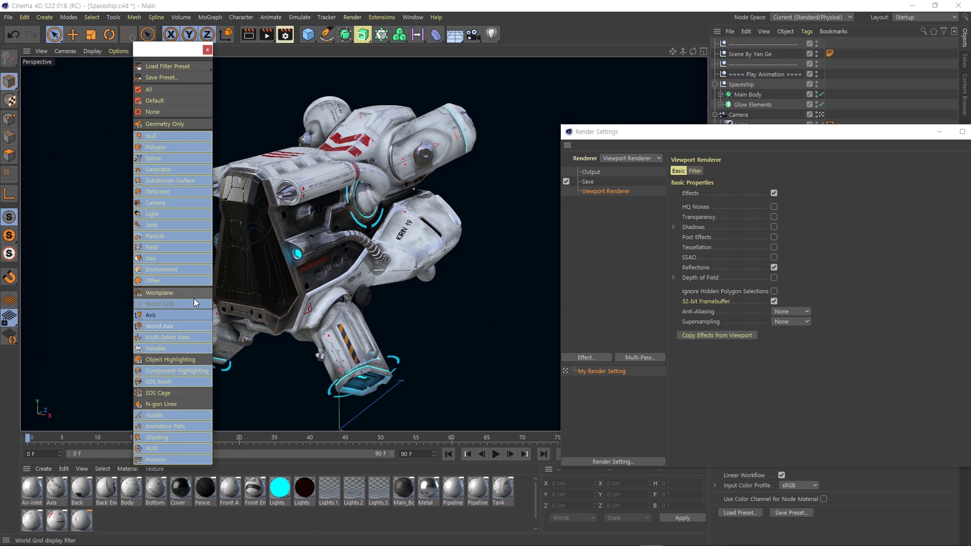
pyautogui.click(172, 326)
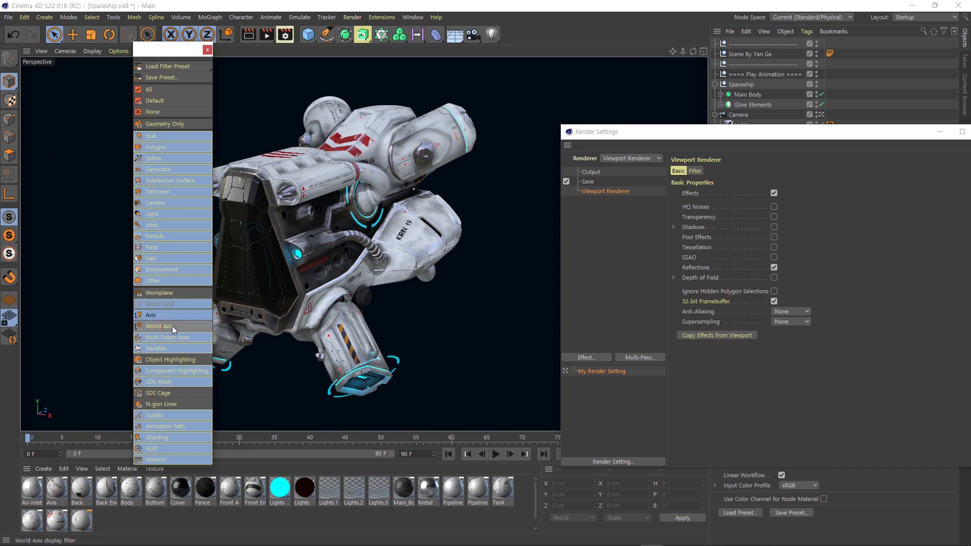
pyautogui.moveTo(166, 57)
pyautogui.mouseDown()
pyautogui.moveTo(232, 82)
pyautogui.moveTo(417, 99)
pyautogui.moveTo(82, 82)
pyautogui.mouseUp()
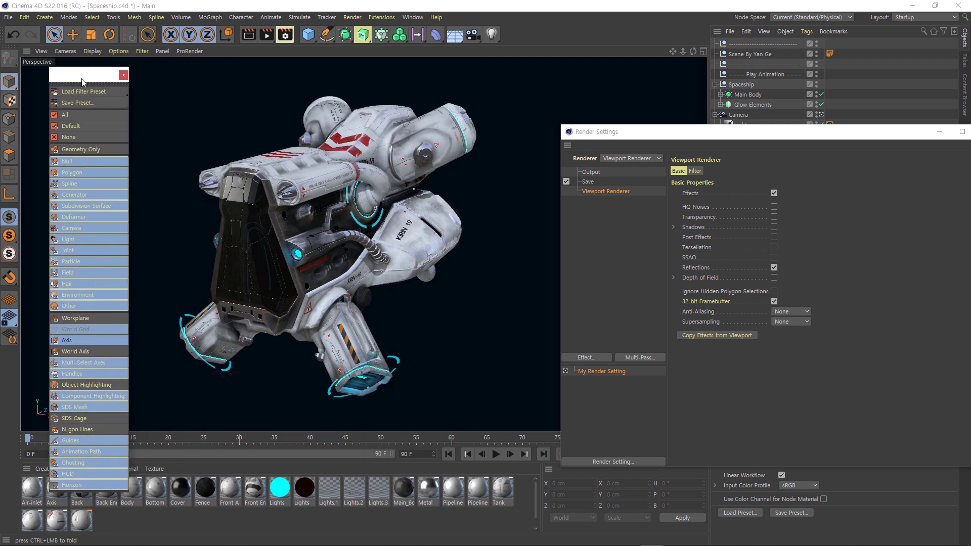
pyautogui.click(123, 75)
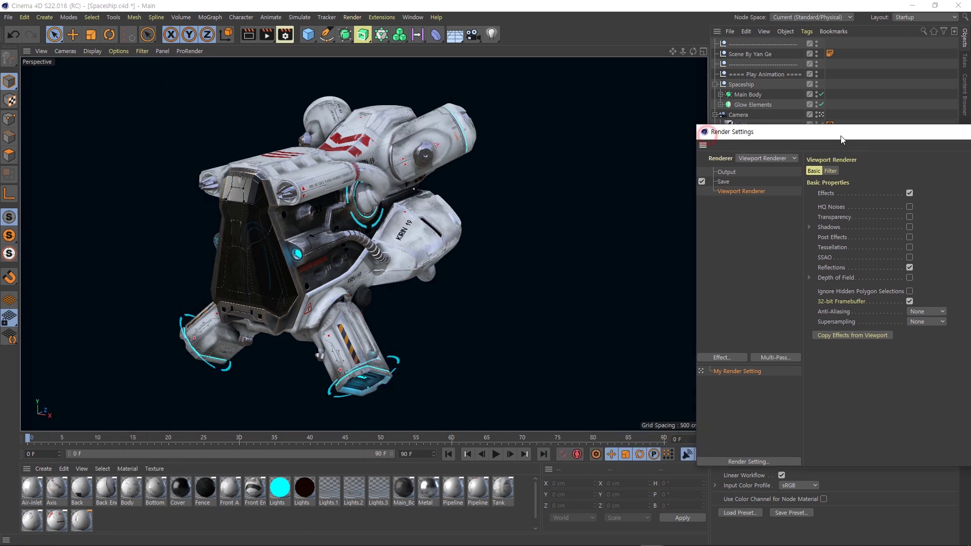
pyautogui.moveTo(707, 140); pyautogui.dragTo(221, 134)
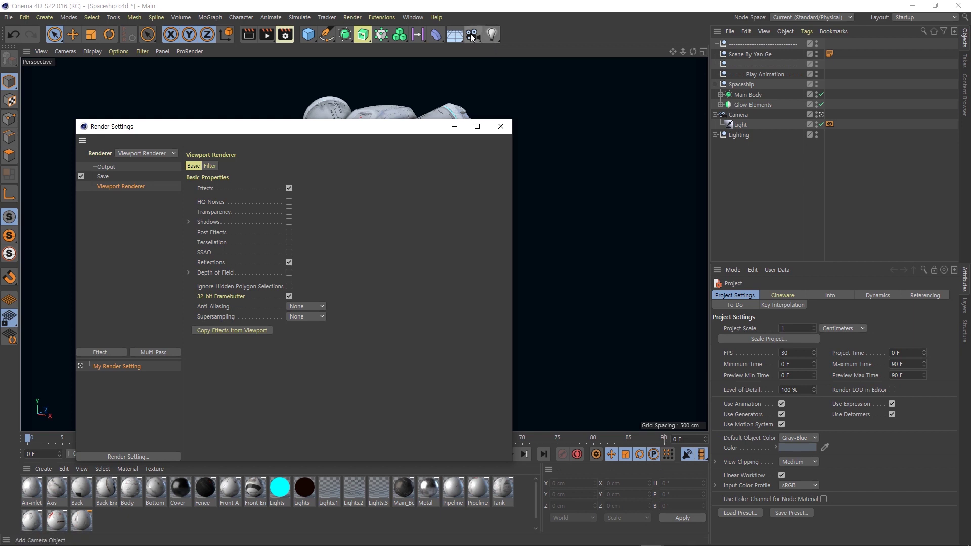
pyautogui.hotkey('shift', 'v')
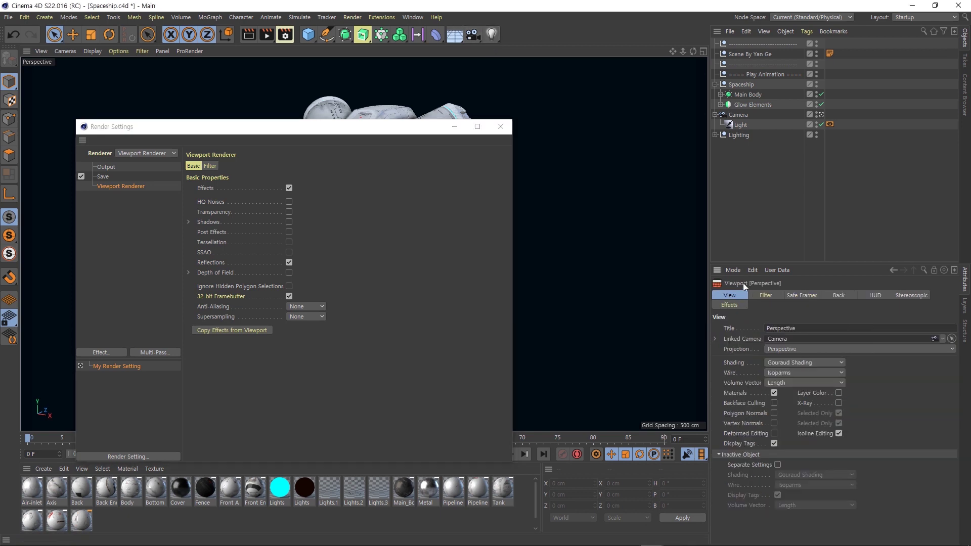
pyautogui.click(119, 51)
pyautogui.click(149, 318)
pyautogui.click(883, 295)
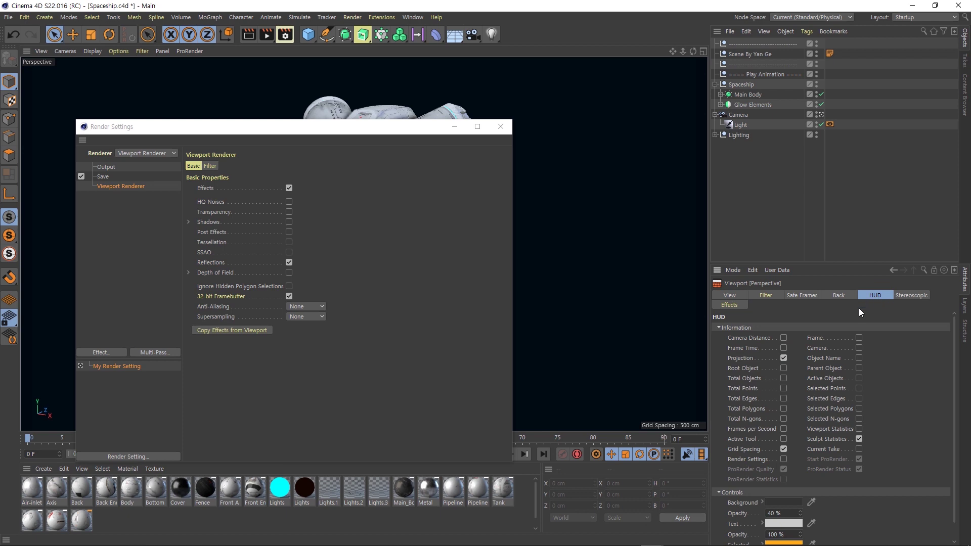
pyautogui.click(501, 126)
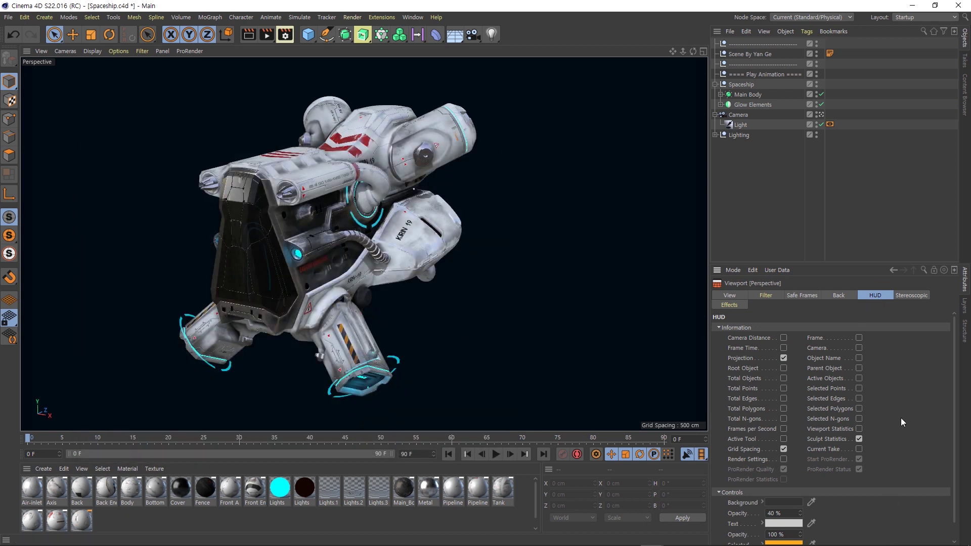
pyautogui.click(783, 358)
pyautogui.click(784, 449)
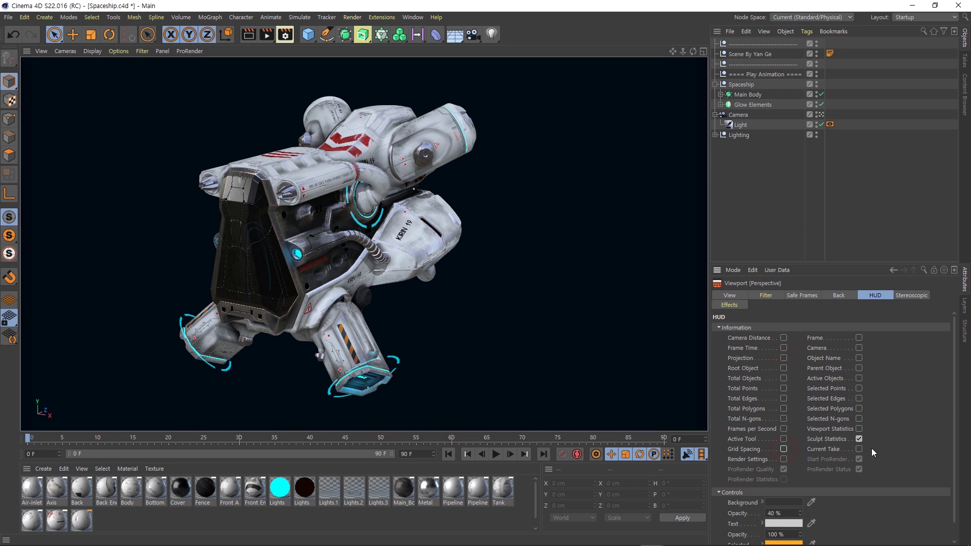
pyautogui.click(859, 440)
pyautogui.click(859, 440)
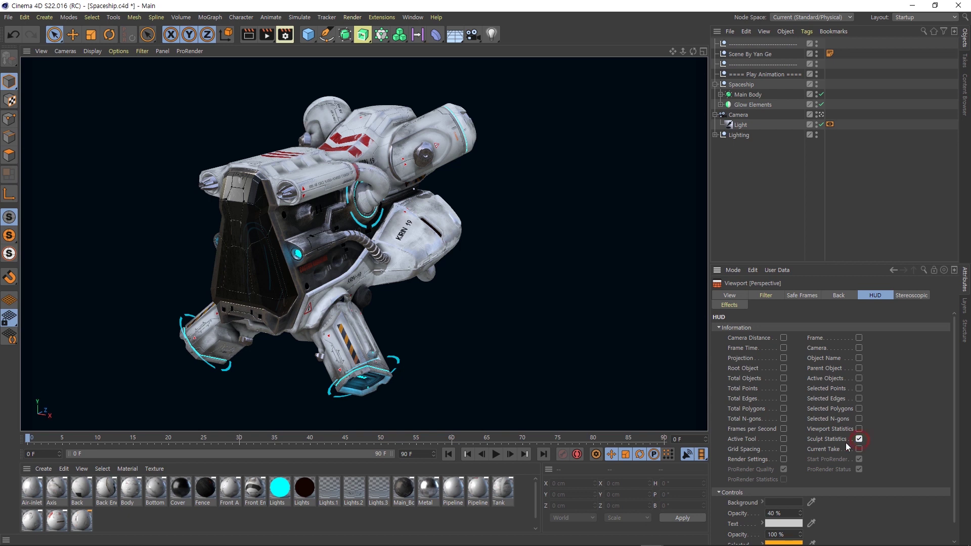
pyautogui.click(784, 450)
pyautogui.click(784, 338)
pyautogui.click(784, 338)
pyautogui.click(784, 358)
pyautogui.click(696, 301)
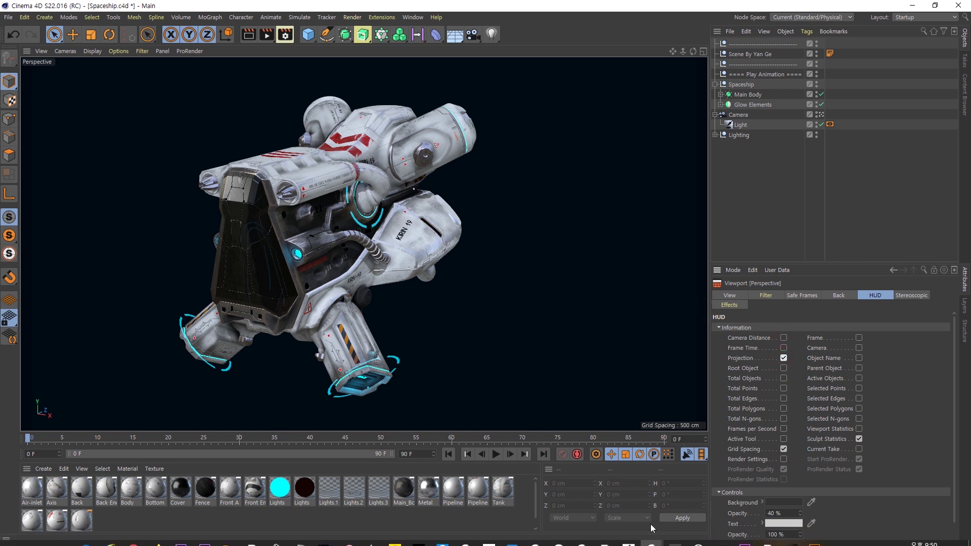
pyautogui.moveTo(651, 545)
pyautogui.click(681, 500)
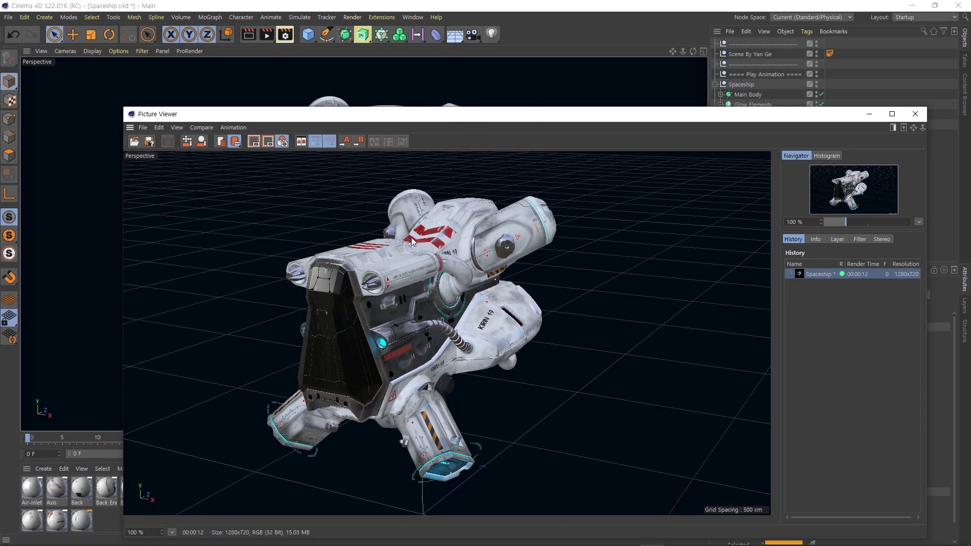
# - Zoom the earlier spaceship render to 150% and reopen the Render Settings
pyautogui.scroll(2, 411, 238)
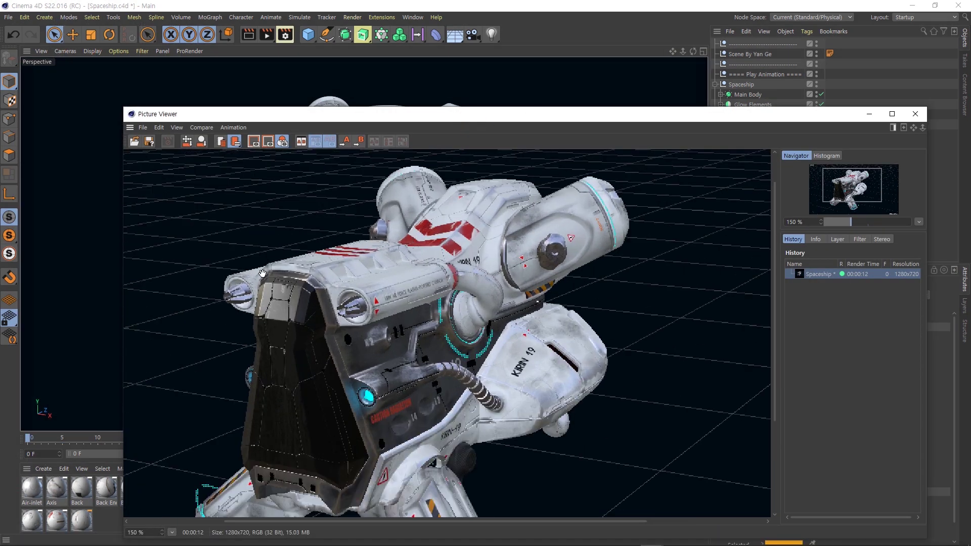
pyautogui.moveTo(748, 122)
pyautogui.mouseDown()
pyautogui.moveTo(571, 55)
pyautogui.moveTo(738, 284)
pyautogui.mouseUp()
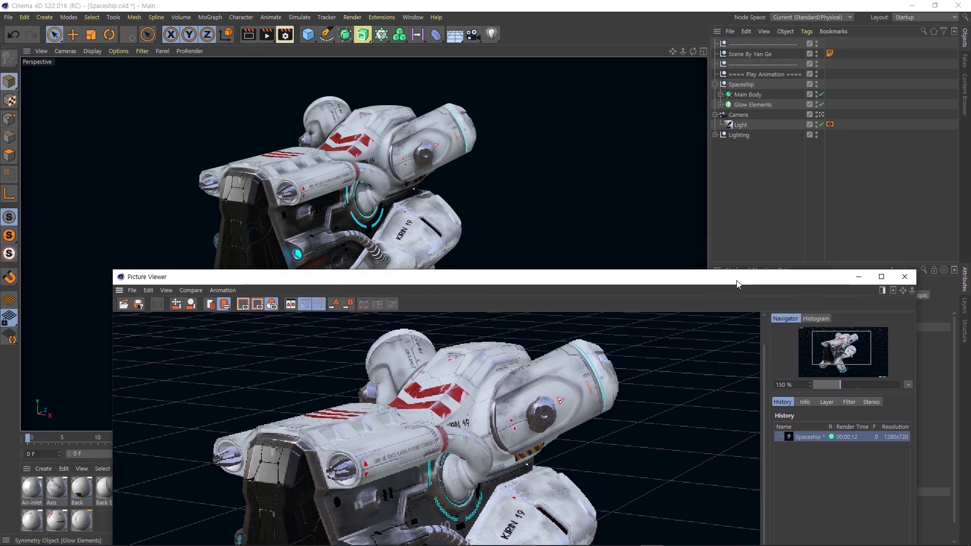
pyautogui.click(285, 34)
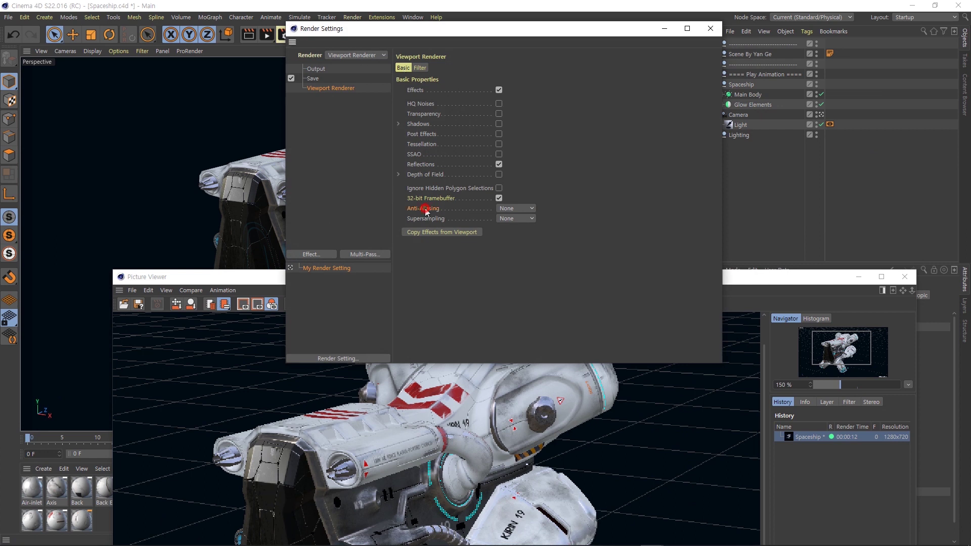
# - Set Anti-Aliasing to 2 and compare the 00:00:07 render with the original 00:00:12 one
pyautogui.click(532, 209)
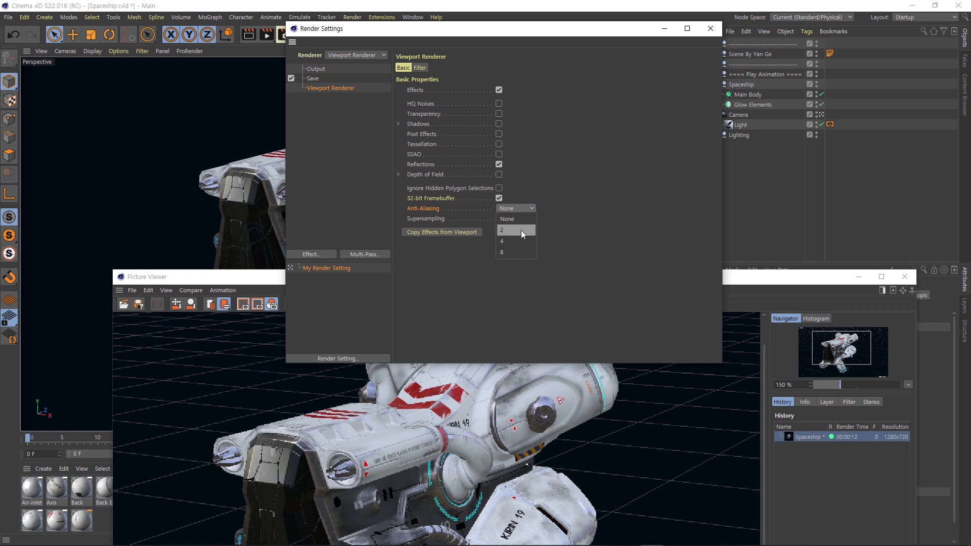
pyautogui.click(521, 231)
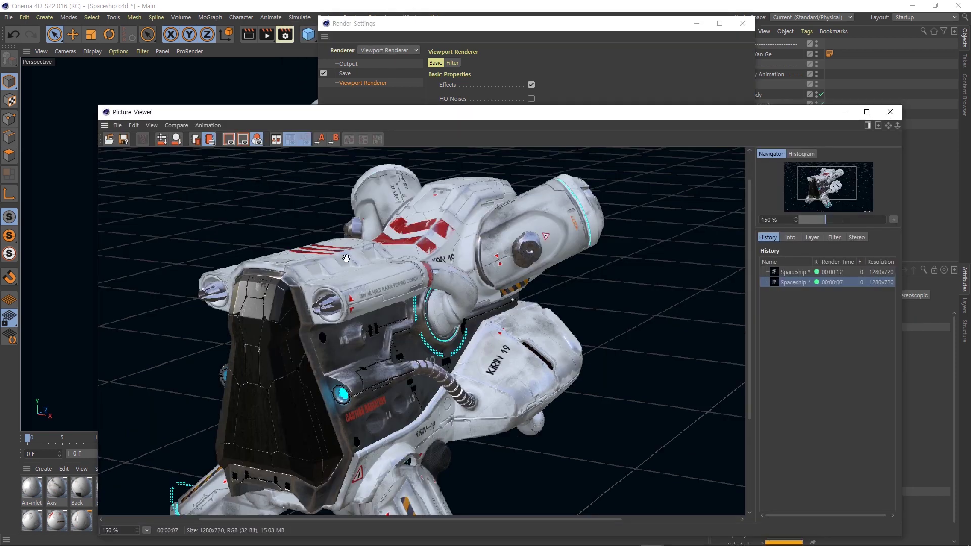
pyautogui.click(806, 273)
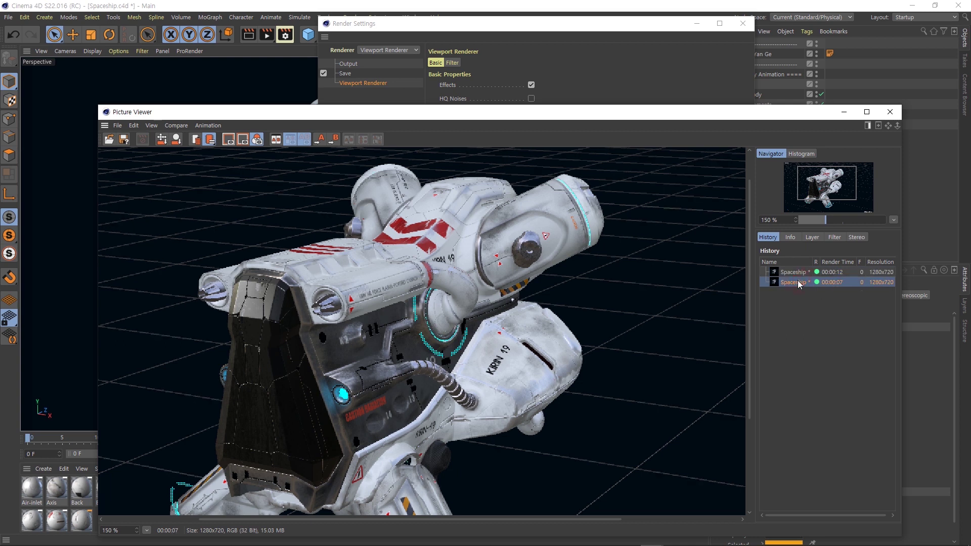
pyautogui.click(800, 272)
pyautogui.click(789, 273)
pyautogui.click(791, 281)
pyautogui.click(793, 282)
# - Set Anti-Aliasing to 4 and Supersampling to 2x2, then render the scene again
pyautogui.click(519, 31)
pyautogui.click(546, 207)
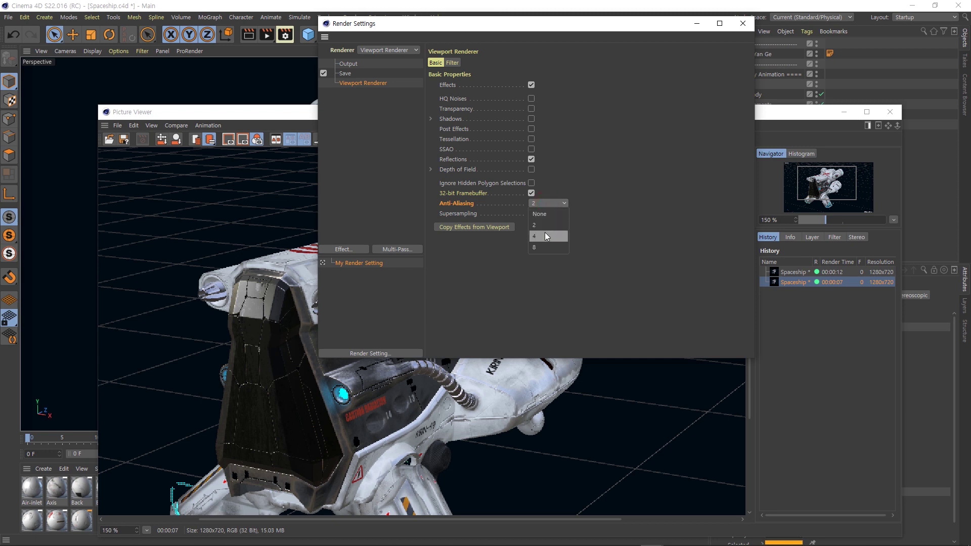
pyautogui.click(461, 215)
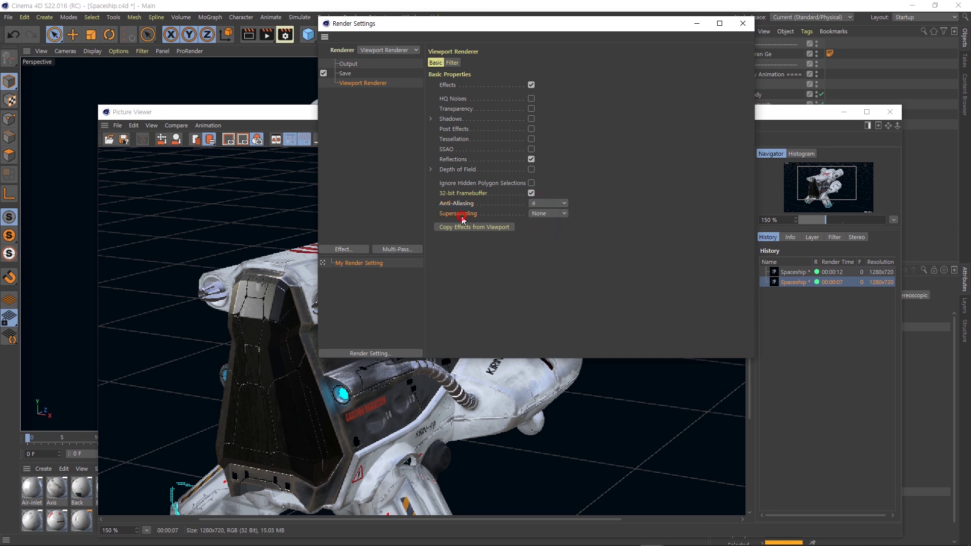
pyautogui.click(546, 214)
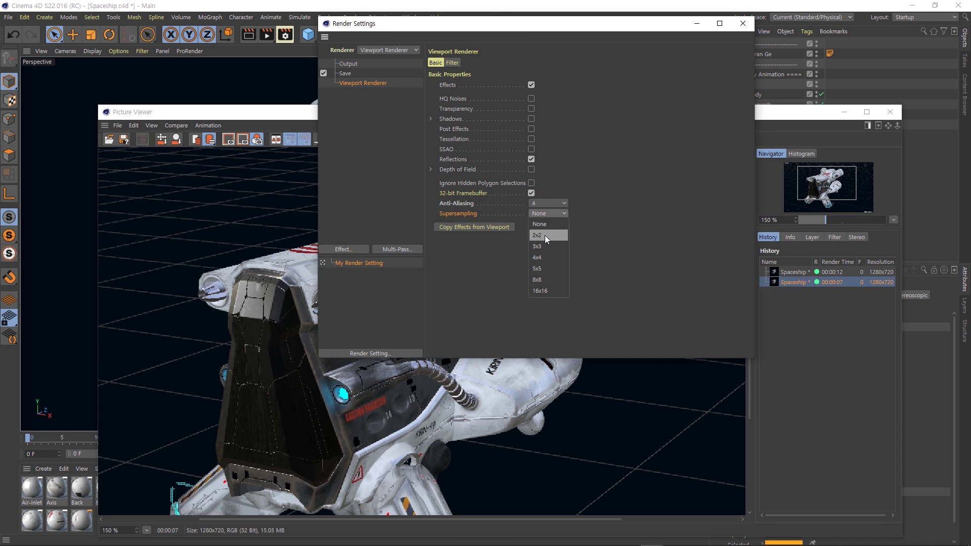
pyautogui.click(545, 236)
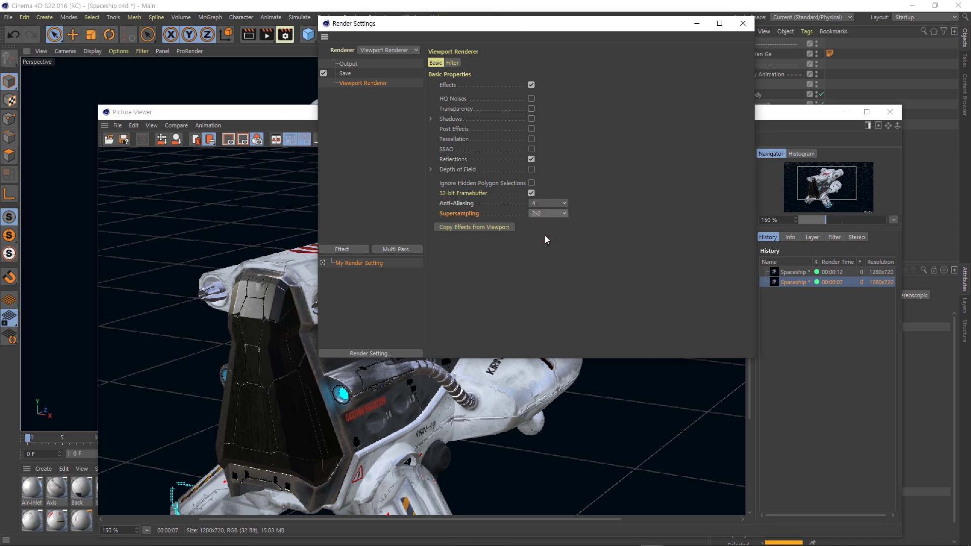
pyautogui.click(267, 37)
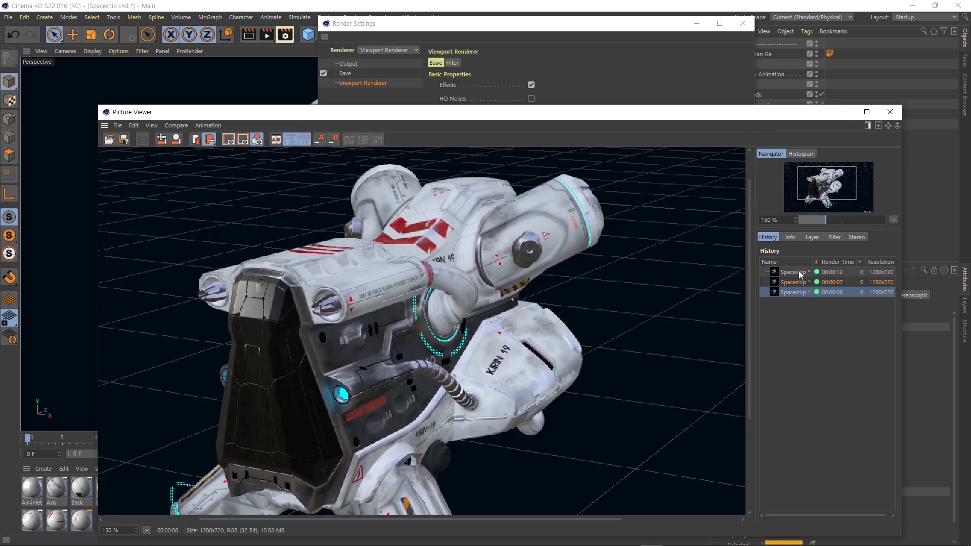
# - Compare the new 00:00:08 render against the first 00:00:12 render in History
pyautogui.click(800, 275)
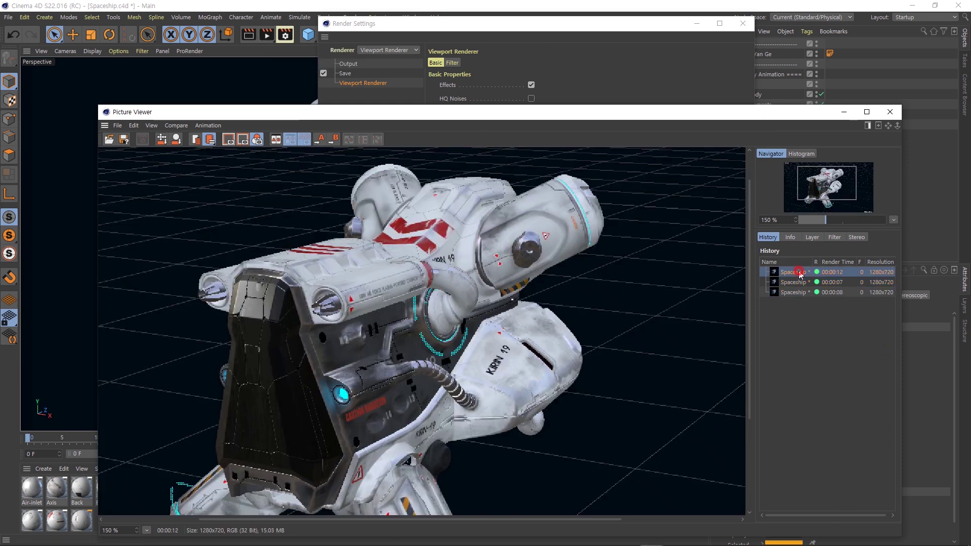
pyautogui.click(801, 293)
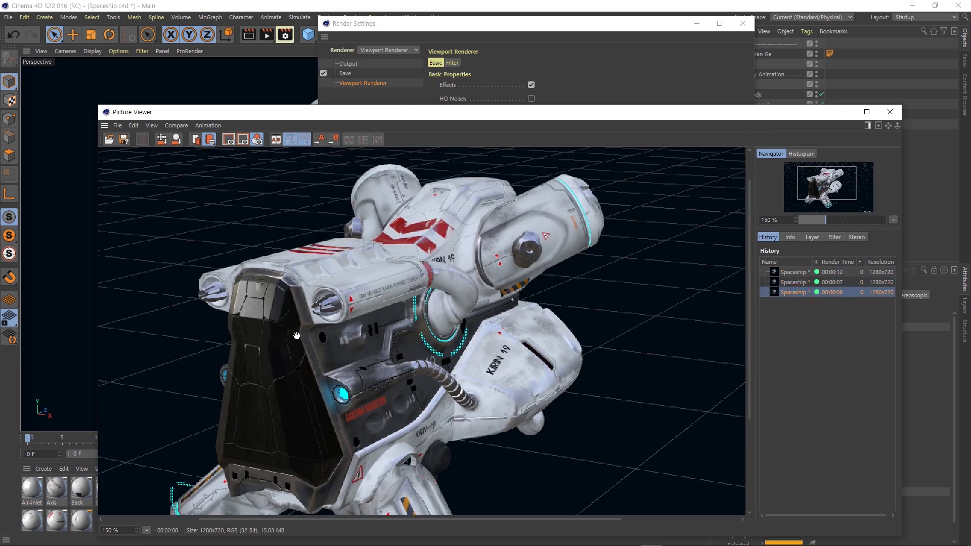
pyautogui.click(796, 273)
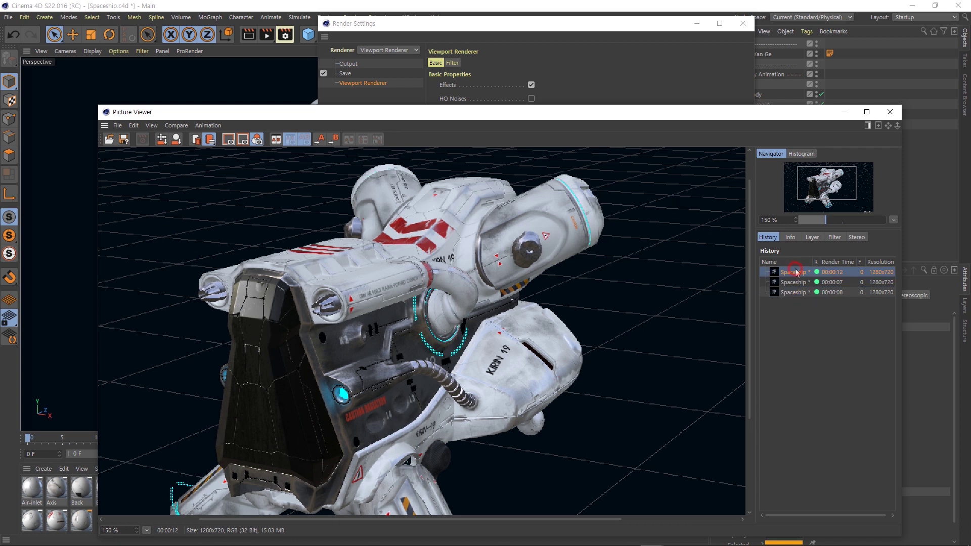
pyautogui.click(795, 293)
pyautogui.click(794, 275)
pyautogui.click(789, 294)
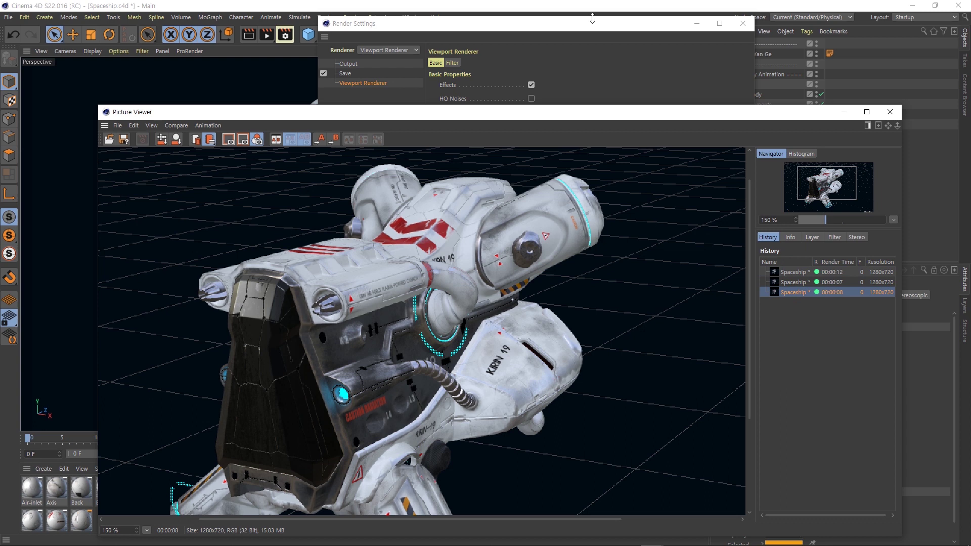
pyautogui.moveTo(562, 25); pyautogui.dragTo(778, 61)
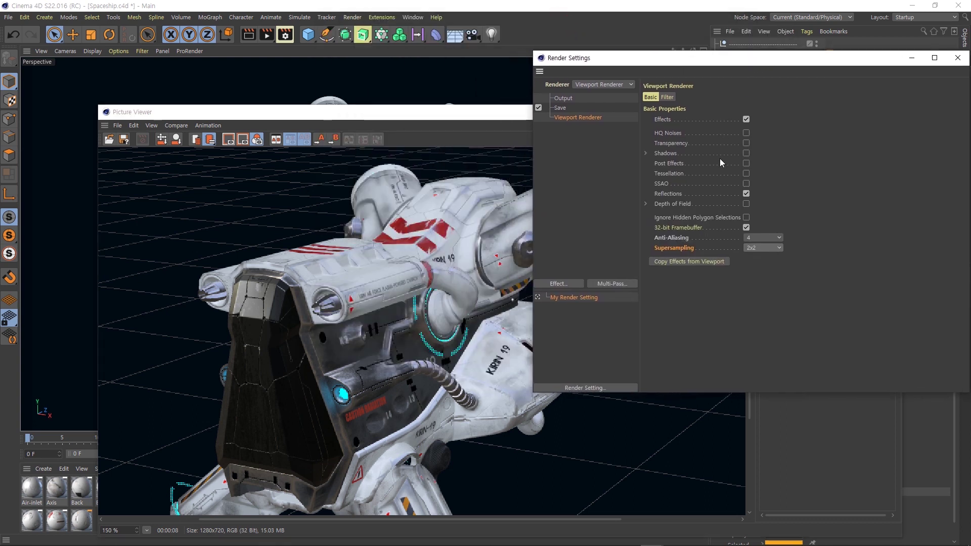
# - Enable Transparency and SSAO in the Viewport Renderer and render again
pyautogui.click(746, 143)
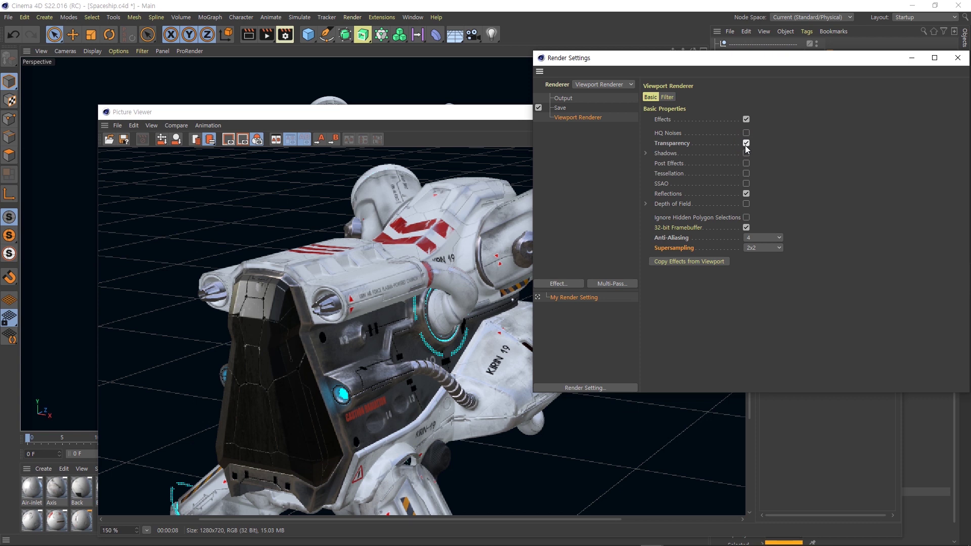
pyautogui.click(747, 184)
pyautogui.click(268, 38)
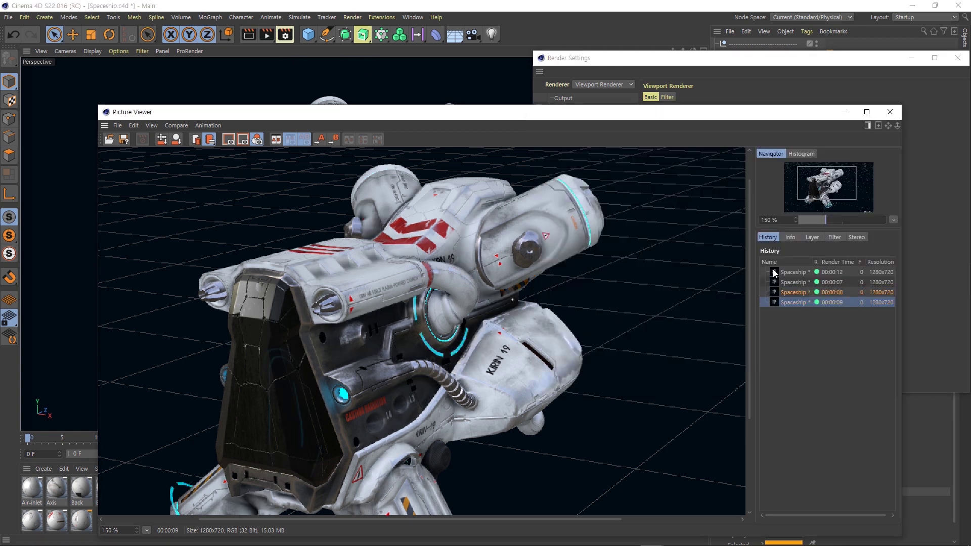
# - Flip between the brighter 00:00:08 and darker 00:00:09 renders to compare them
pyautogui.click(798, 293)
pyautogui.click(800, 304)
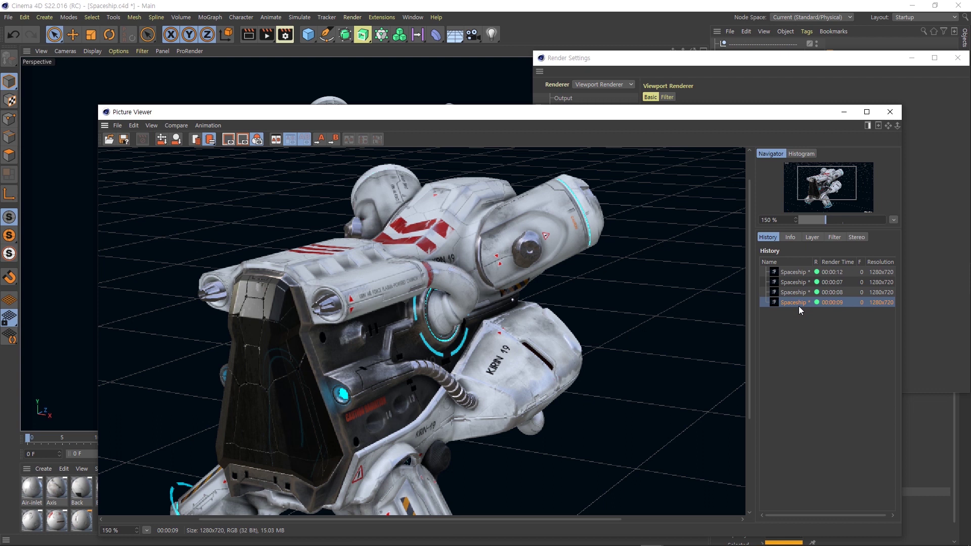
pyautogui.click(801, 293)
pyautogui.click(799, 303)
pyautogui.click(801, 293)
pyautogui.click(798, 303)
pyautogui.click(797, 304)
pyautogui.click(796, 292)
pyautogui.click(795, 294)
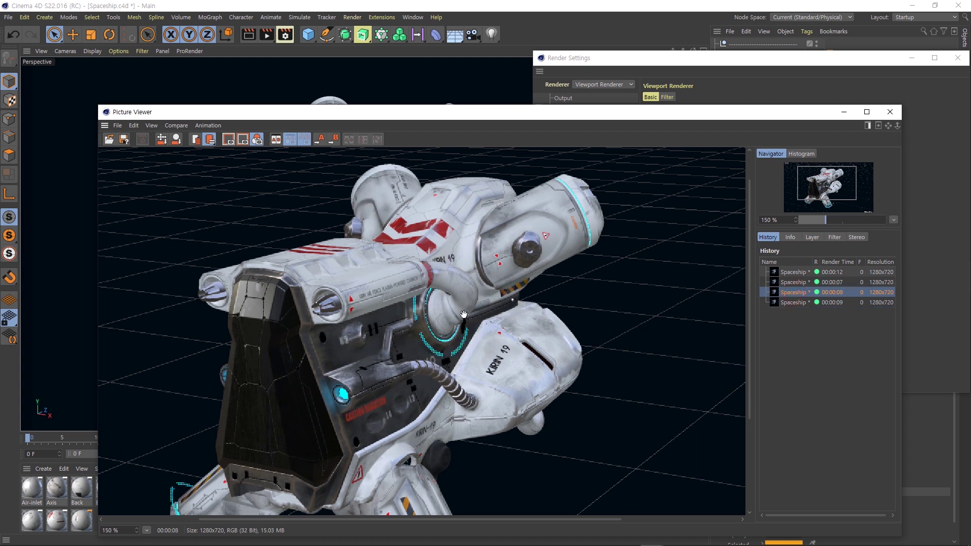
pyautogui.click(804, 302)
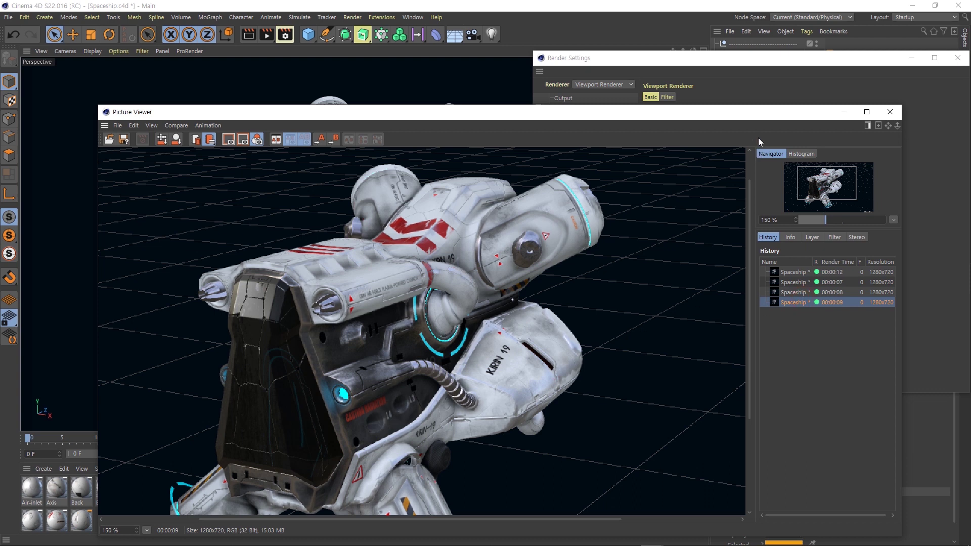
pyautogui.click(726, 60)
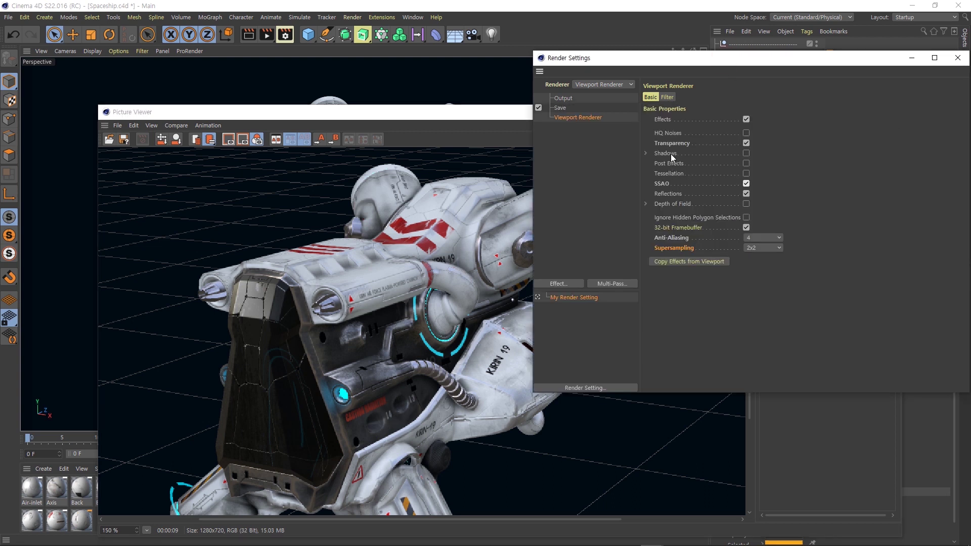
# - Expand and review the Viewport Renderer's Shadows options, then show the viewport Options menu
pyautogui.click(646, 153)
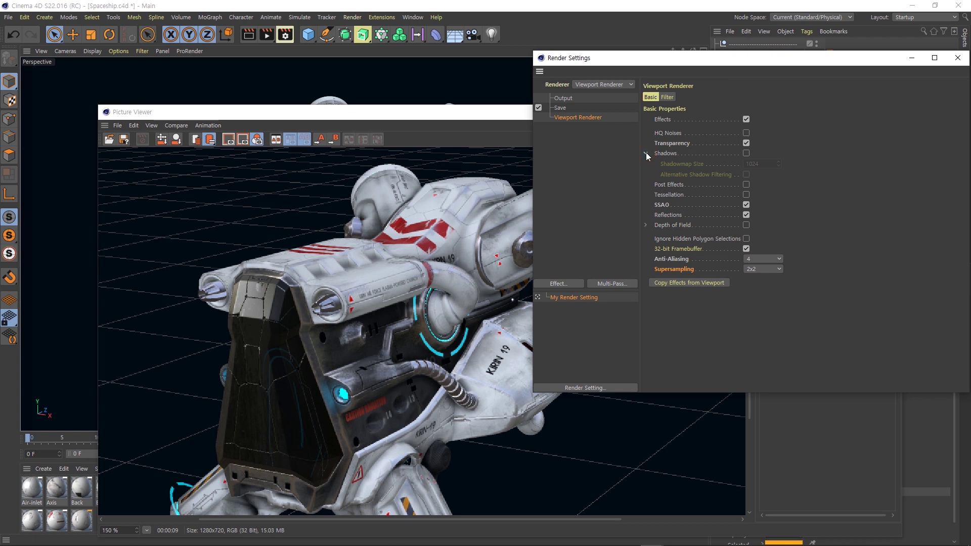
pyautogui.click(664, 153)
pyautogui.click(646, 153)
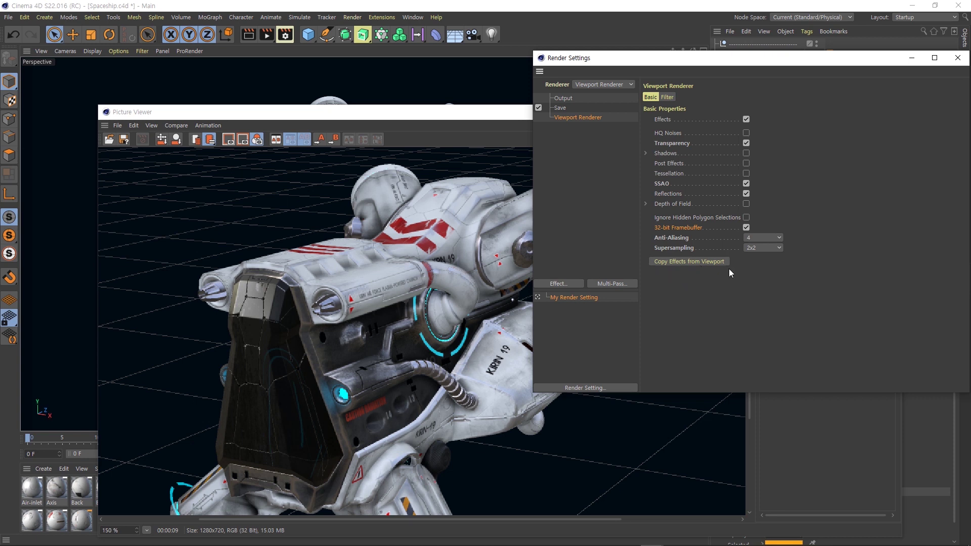
pyautogui.click(706, 260)
pyautogui.click(120, 51)
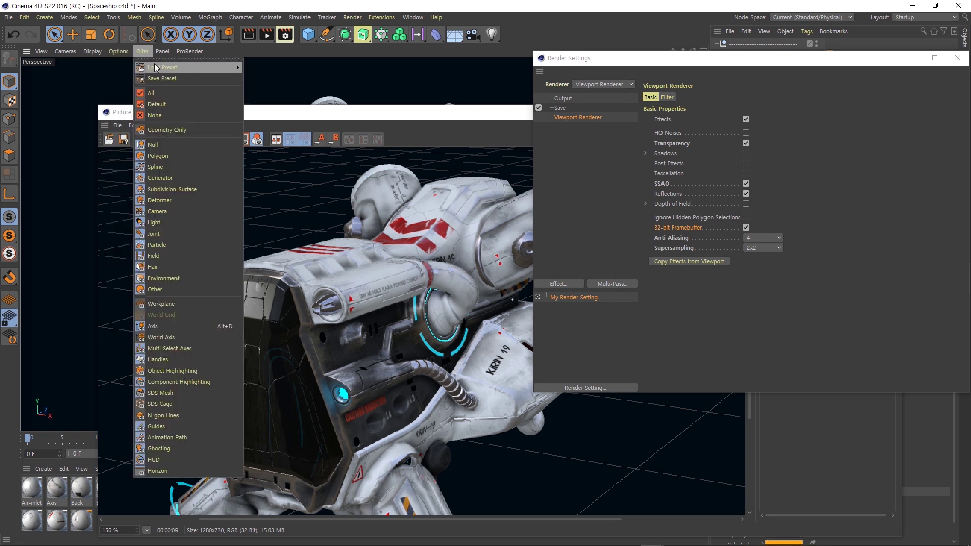
# - Uncheck Transparency and SSAO, then Copy Effects from Viewport and review the copied settings
pyautogui.click(124, 59)
pyautogui.moveTo(140, 56); pyautogui.dragTo(150, 104)
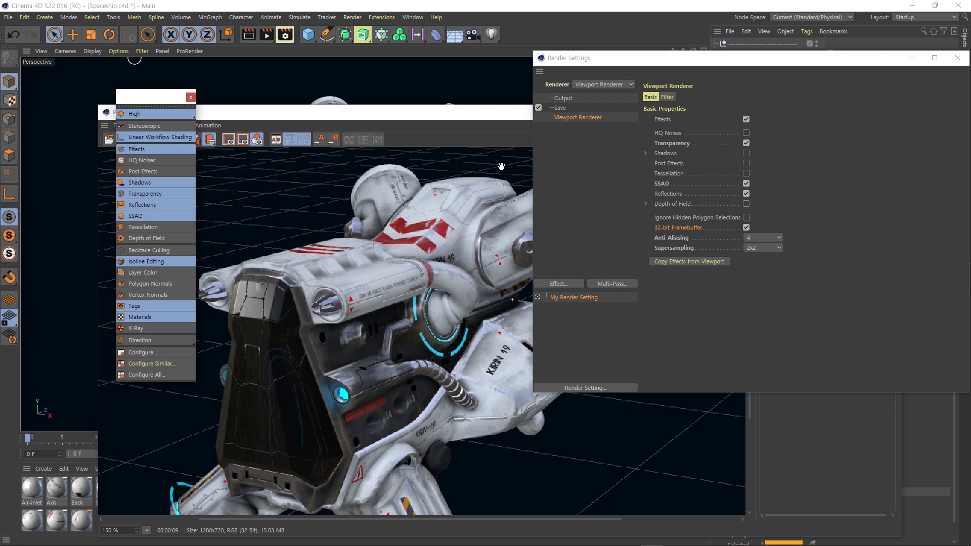
pyautogui.click(746, 143)
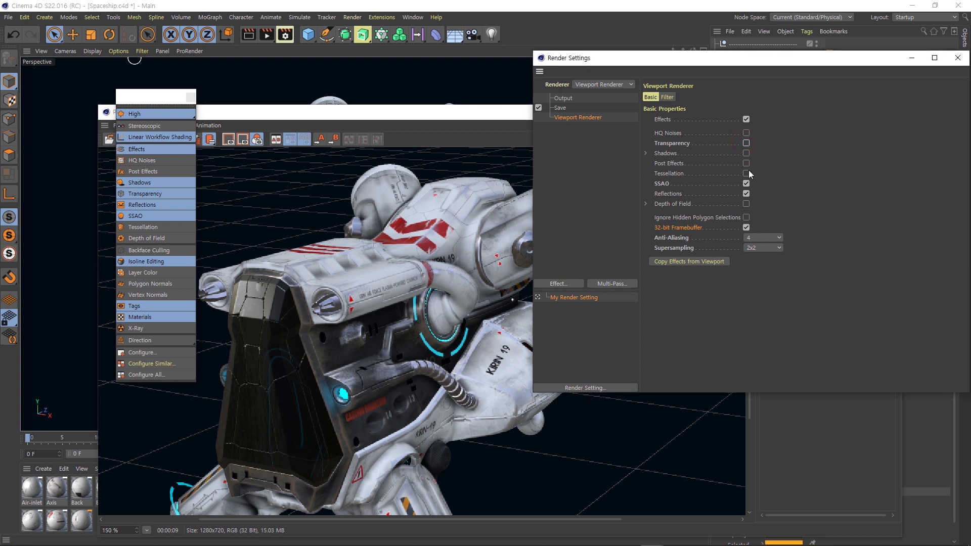
pyautogui.click(746, 184)
pyautogui.click(699, 262)
pyautogui.click(678, 144)
pyautogui.click(676, 155)
pyautogui.click(676, 183)
# - Set Supersampling back to 2x2 and close the Render Settings
pyautogui.click(766, 247)
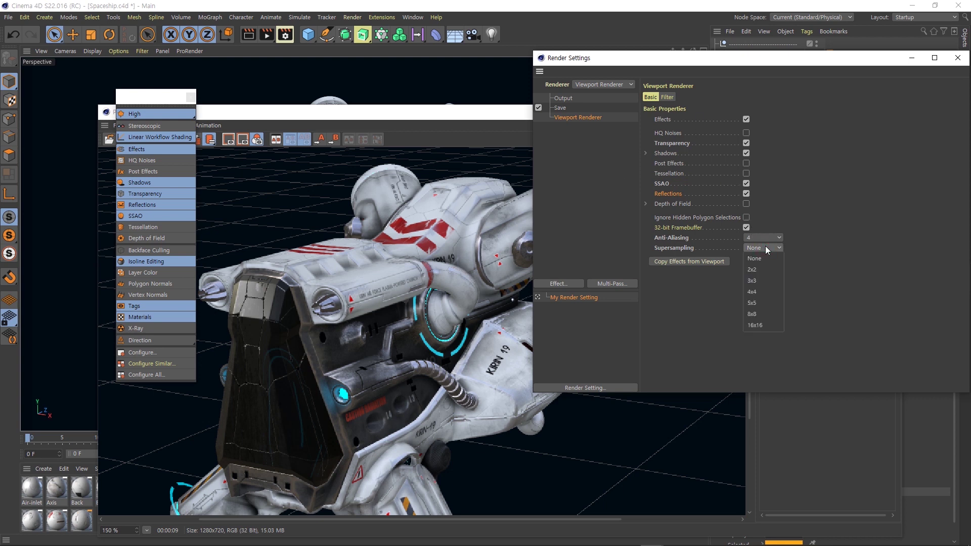
pyautogui.click(766, 269)
pyautogui.moveTo(854, 61); pyautogui.dragTo(778, 54)
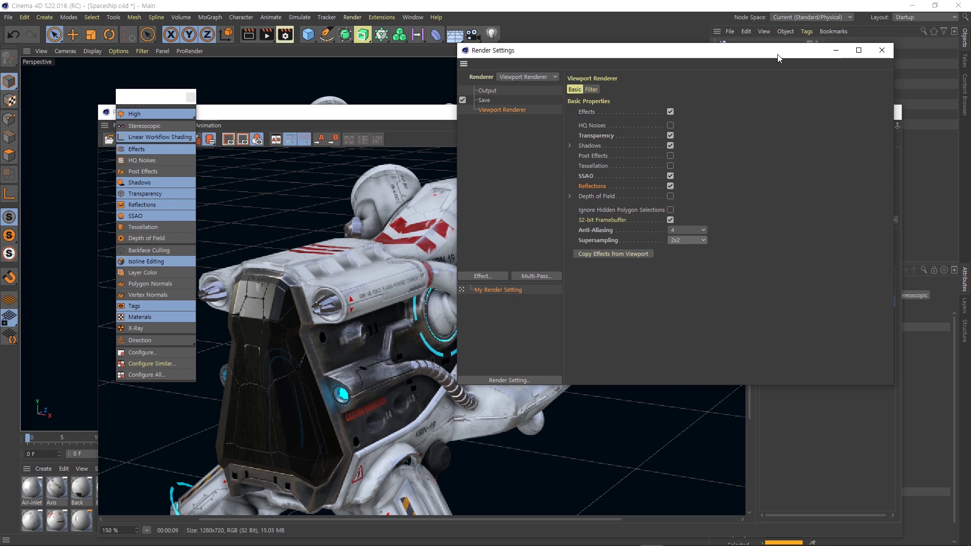
pyautogui.click(882, 50)
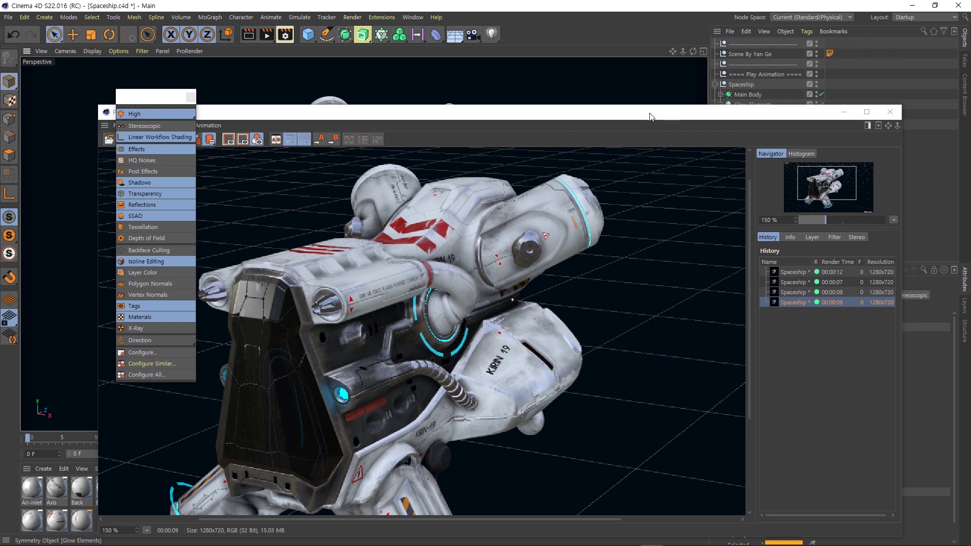
# - Compare the 00:00:12, 00:00:08 and later renders from the Picture Viewer history
pyautogui.moveTo(616, 112); pyautogui.dragTo(633, 49)
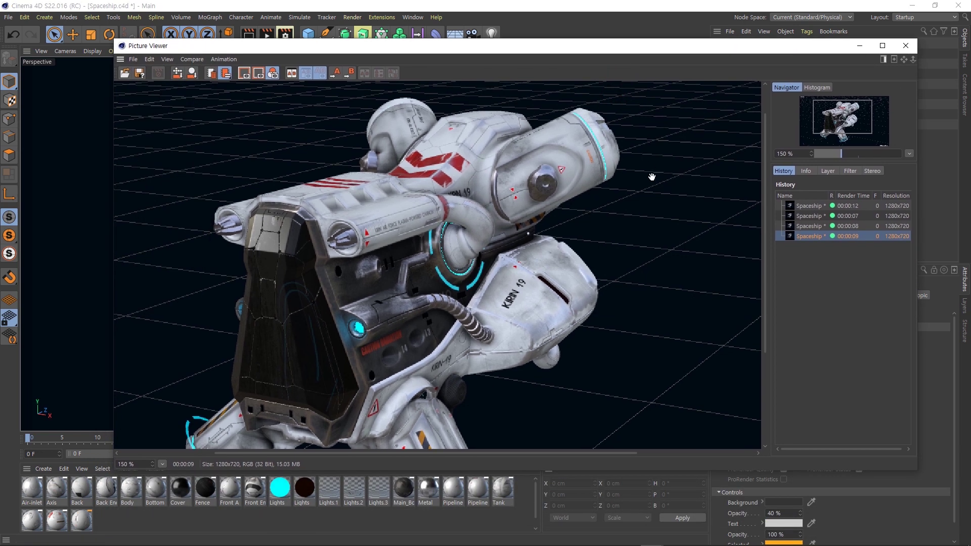
pyautogui.click(845, 207)
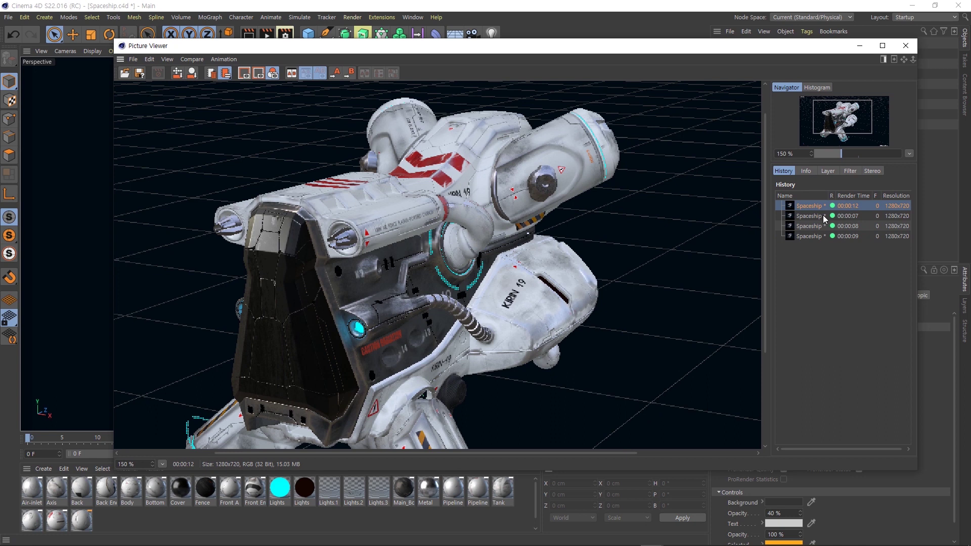
pyautogui.click(810, 229)
pyautogui.click(809, 239)
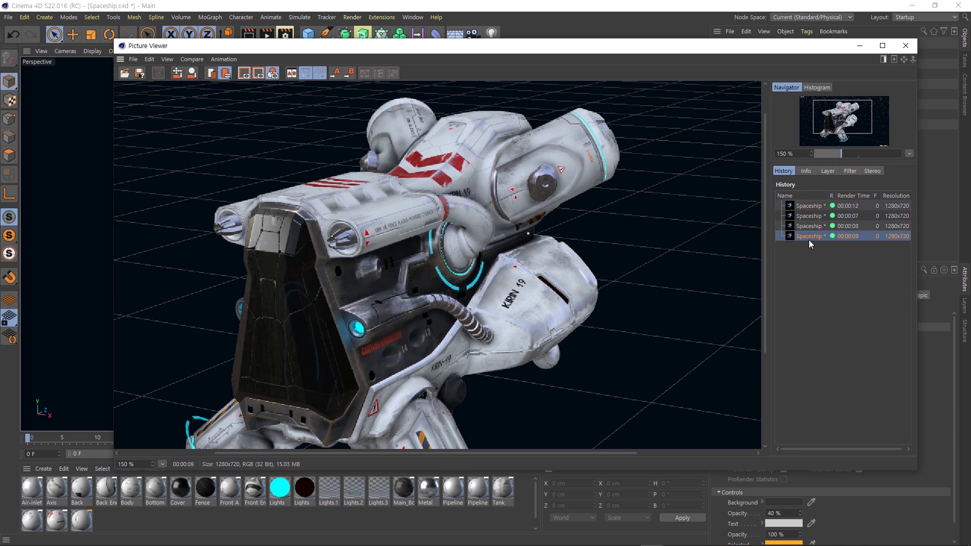
pyautogui.click(810, 227)
# - Zoom to full size and compare the 00:00:08 render with the latest 00:00:09 render
pyautogui.scroll(-1, 623, 248)
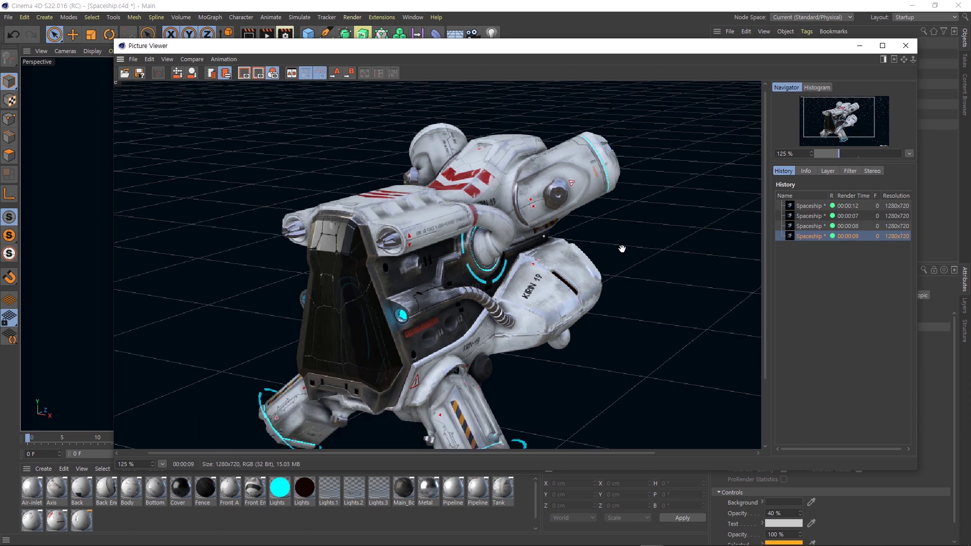
pyautogui.scroll(-1, 623, 248)
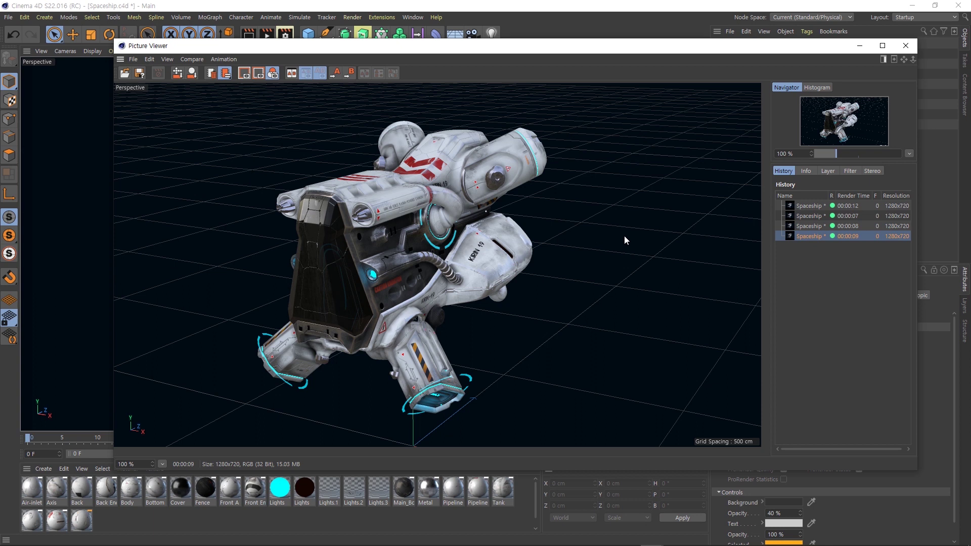
pyautogui.click(811, 227)
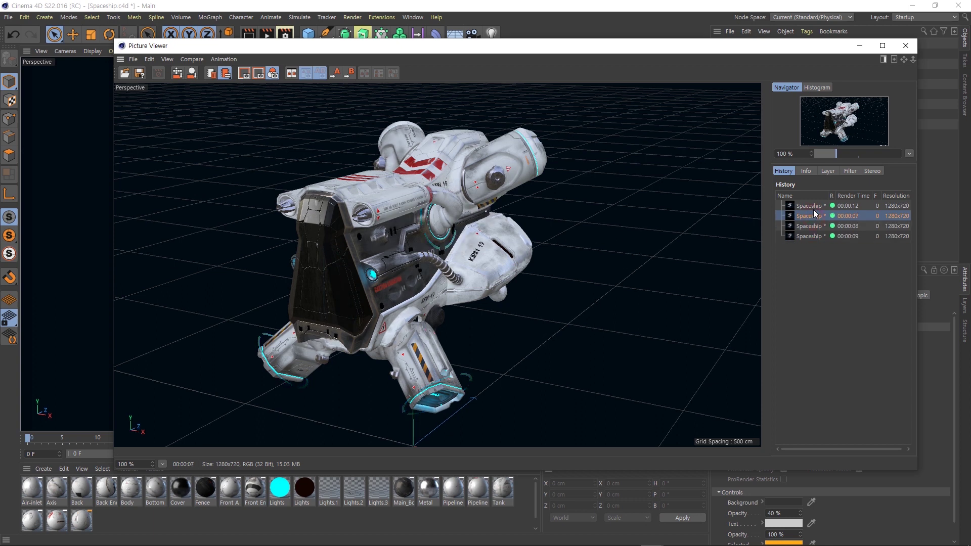
pyautogui.click(813, 236)
pyautogui.click(813, 227)
pyautogui.moveTo(514, 61); pyautogui.dragTo(598, 159)
pyautogui.click(285, 34)
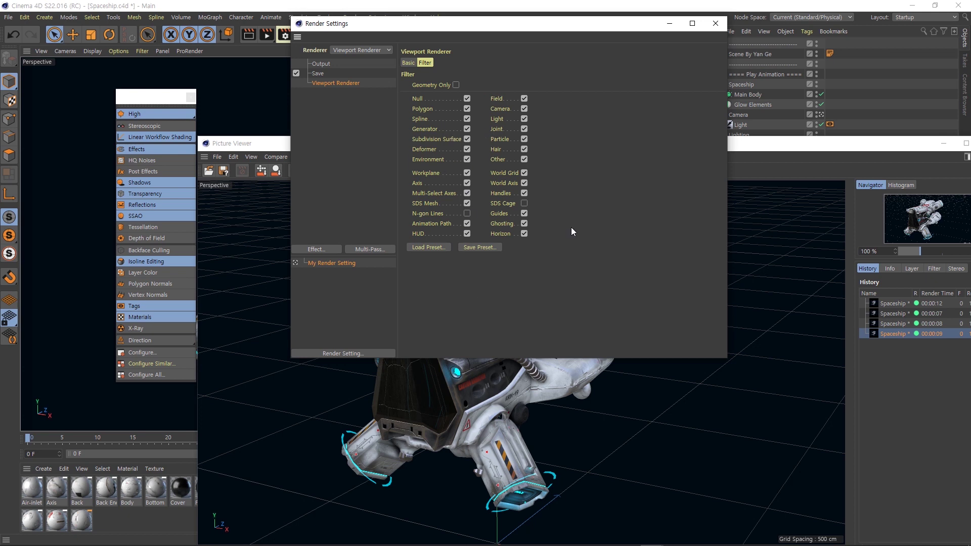
# - Exclude the workplane, world axis and HUD from viewport renders and re-render
pyautogui.click(455, 84)
pyautogui.click(458, 84)
pyautogui.click(467, 174)
pyautogui.click(524, 184)
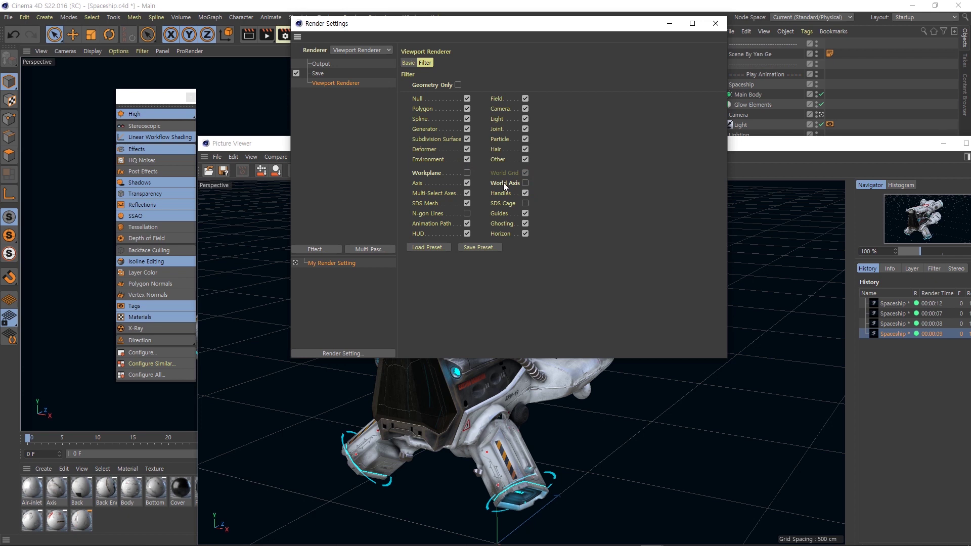
pyautogui.click(467, 234)
pyautogui.click(270, 35)
# - Compare the new grid-free render against the first gridded render, then close the Picture Viewer
pyautogui.doubleClick(493, 150)
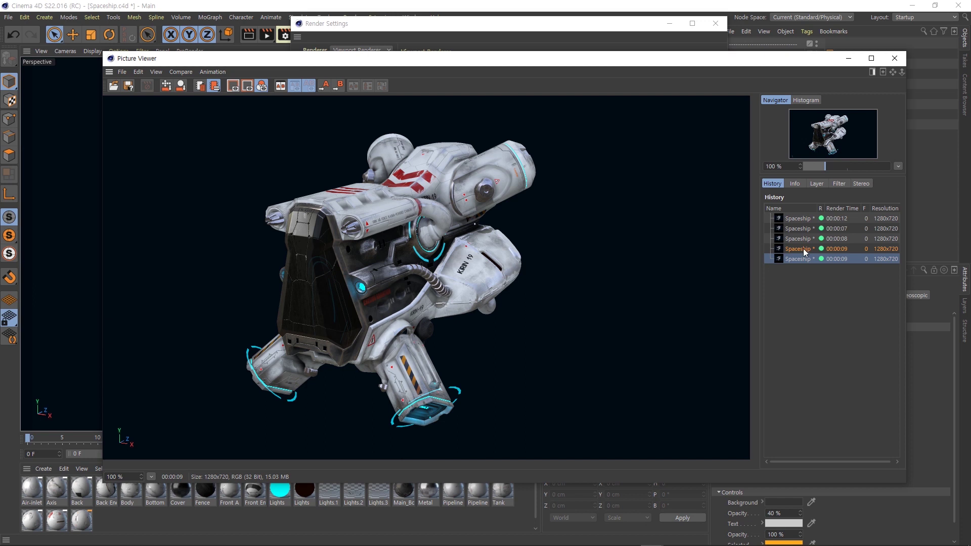
pyautogui.click(803, 220)
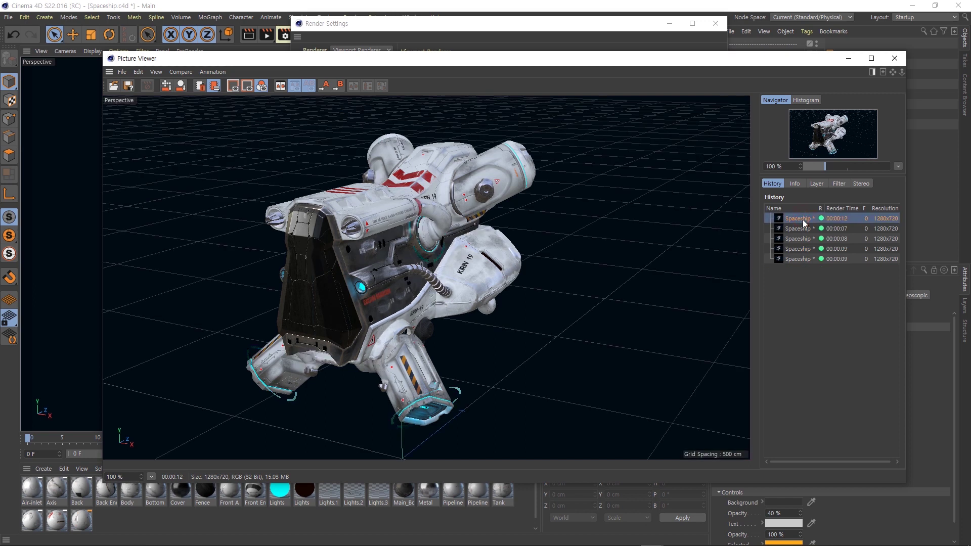
pyautogui.click(802, 259)
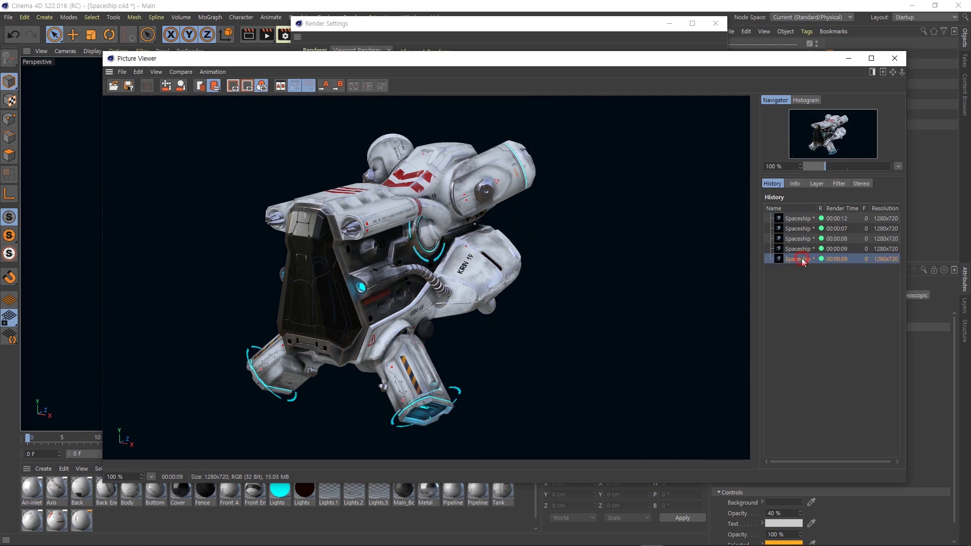
pyautogui.click(802, 219)
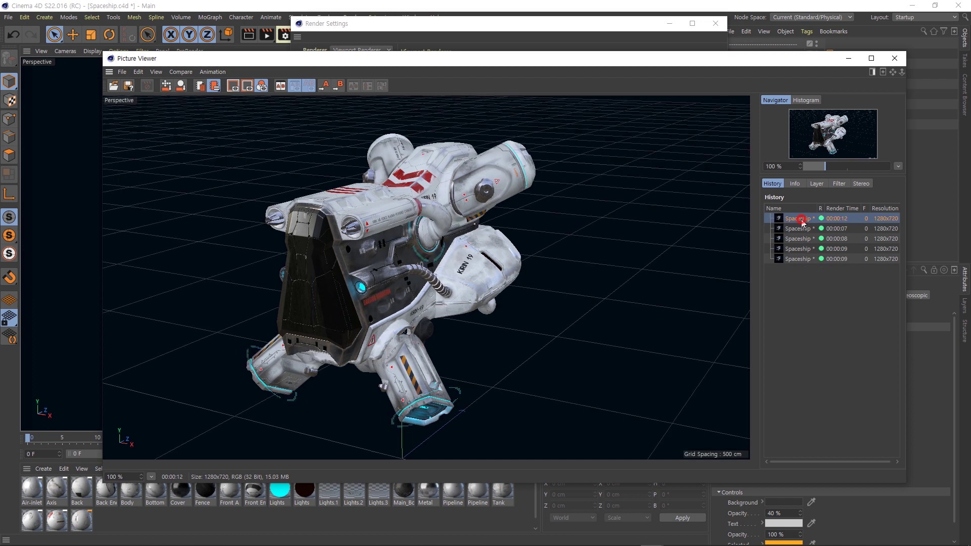
pyautogui.click(802, 260)
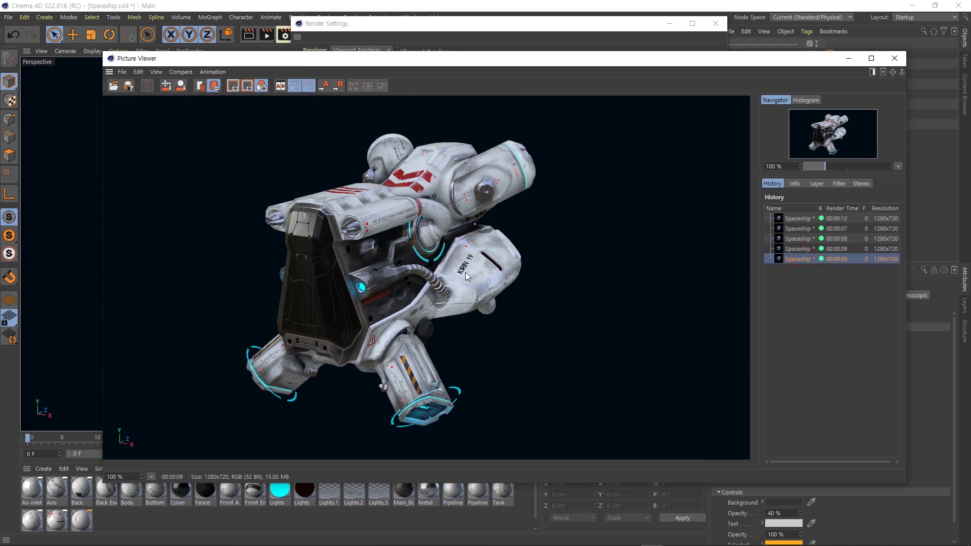
pyautogui.click(897, 60)
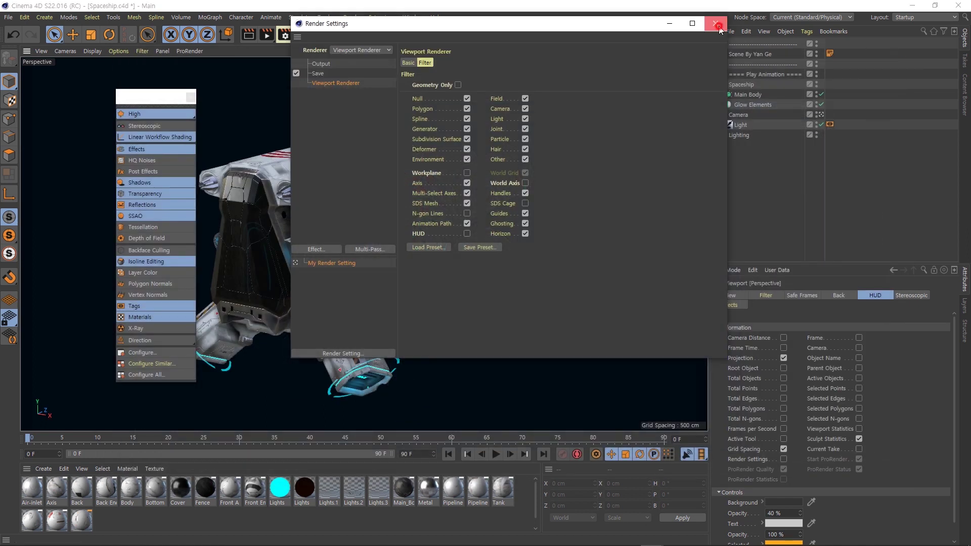
# - Review the viewport's Effects settings, keeping Supersampling at None
pyautogui.click(716, 23)
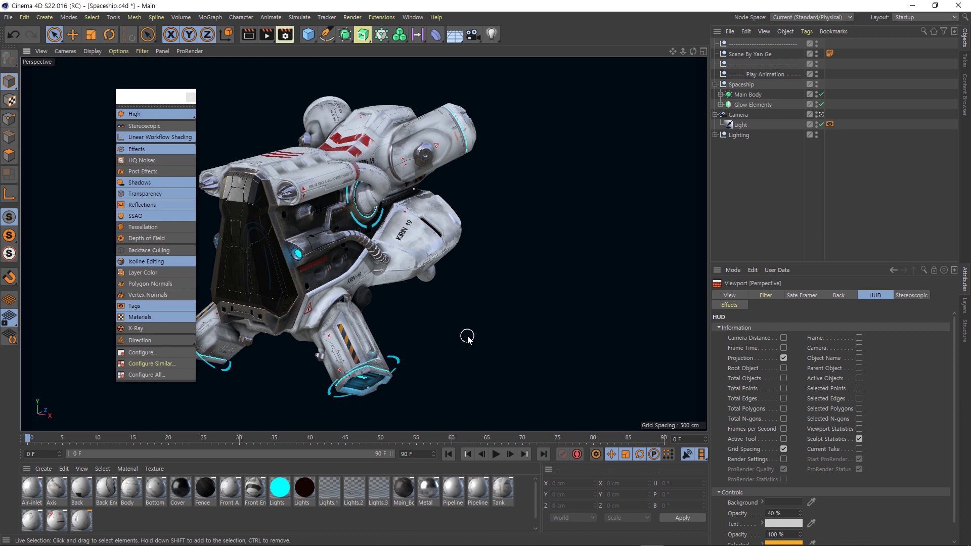
pyautogui.click(766, 296)
pyautogui.click(734, 305)
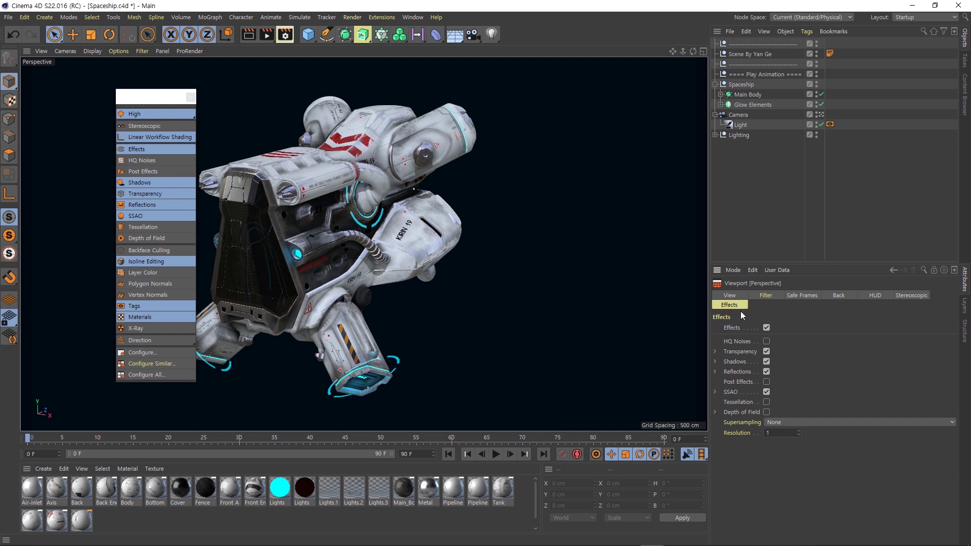
pyautogui.click(794, 421)
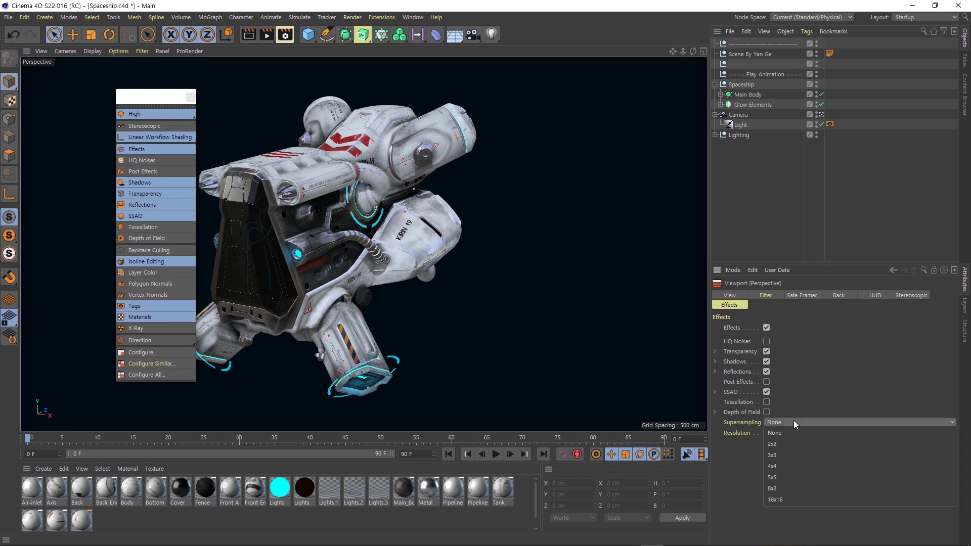
pyautogui.click(810, 422)
# - Check the renderer's Basic properties, then switch the editor to the four-view layout
pyautogui.click(286, 35)
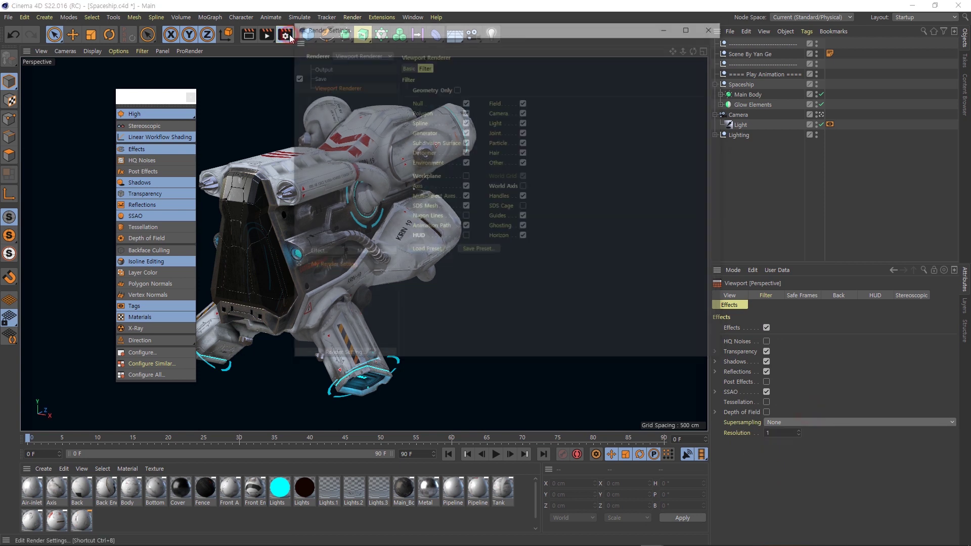
pyautogui.click(407, 66)
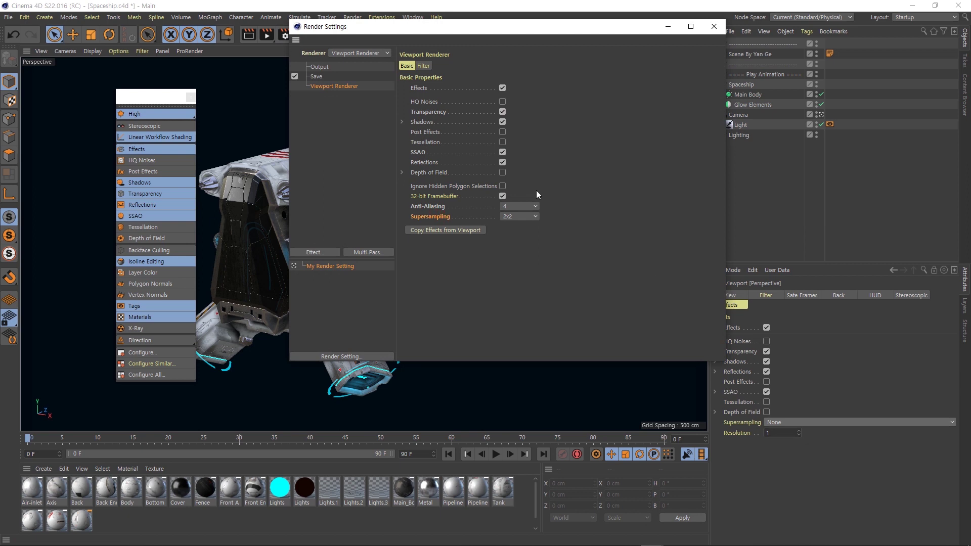
pyautogui.hotkey('ctrl', 'b')
pyautogui.click(702, 51)
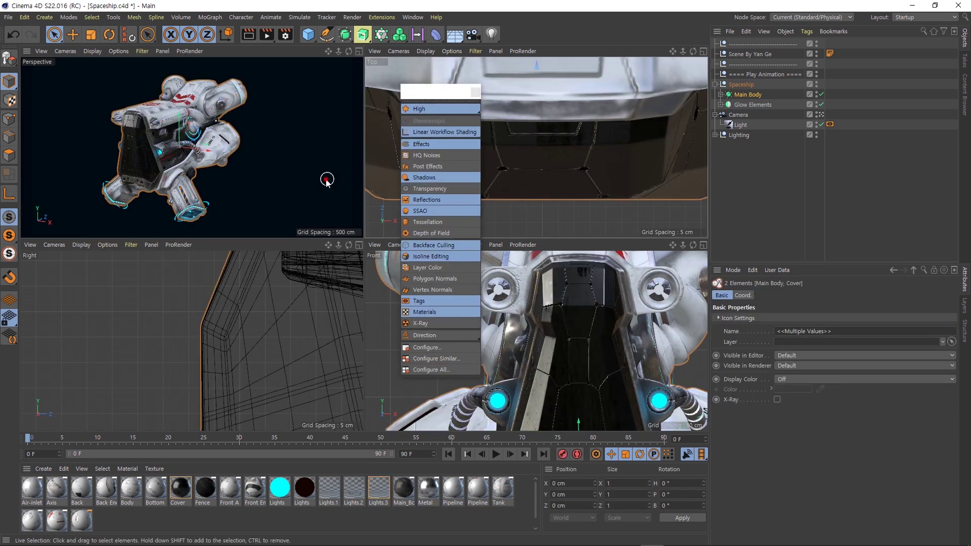
# - Compare the Perspective and Front views' effect settings and select Top, Right and Front together
pyautogui.click(325, 178)
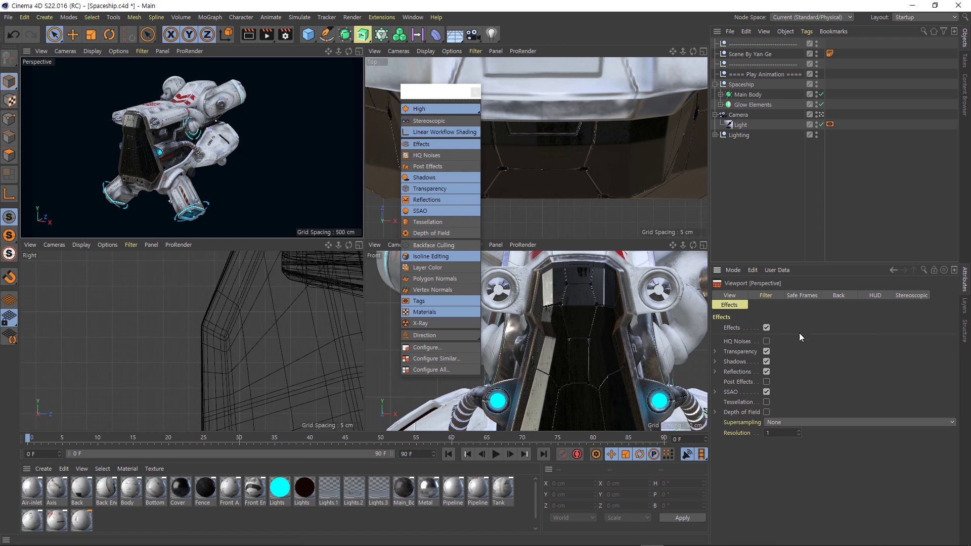
pyautogui.click(612, 252)
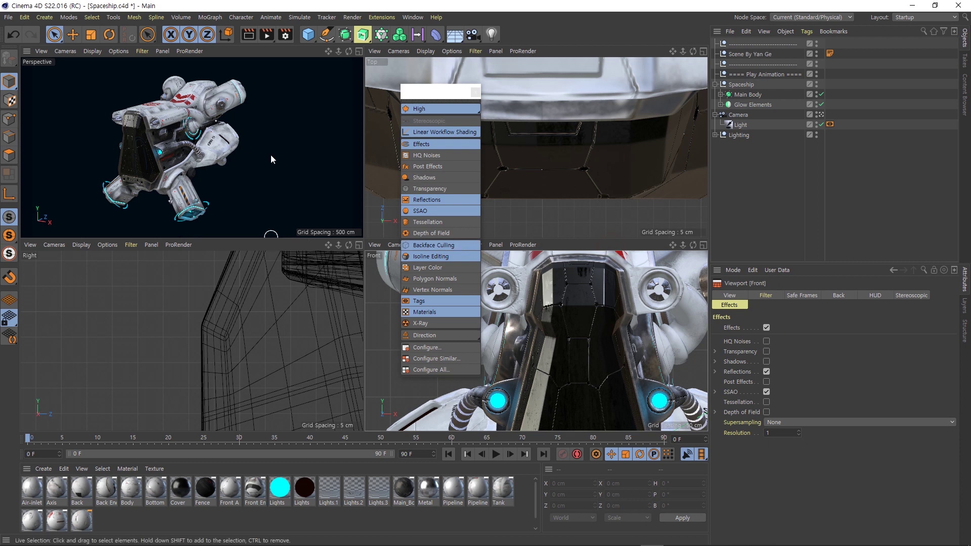
pyautogui.click(288, 51)
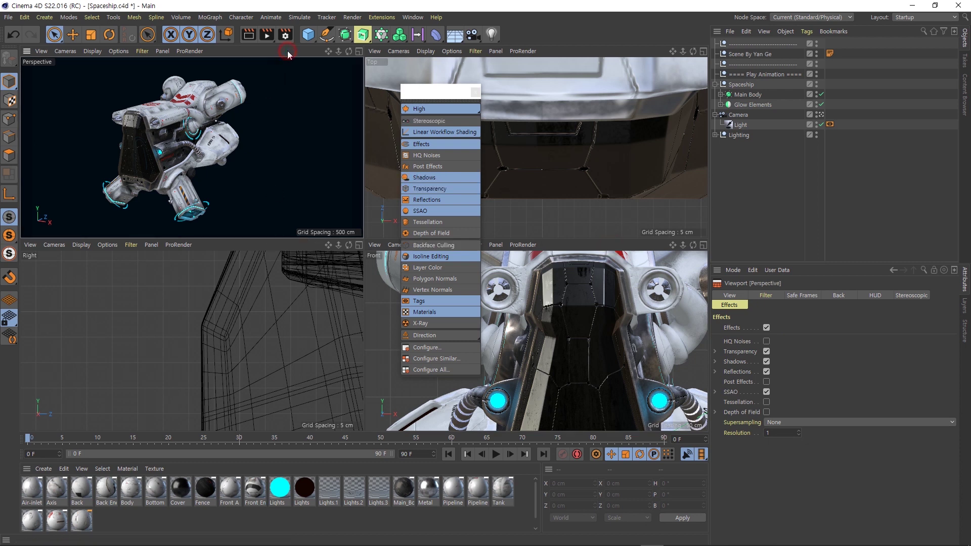
pyautogui.click(569, 246)
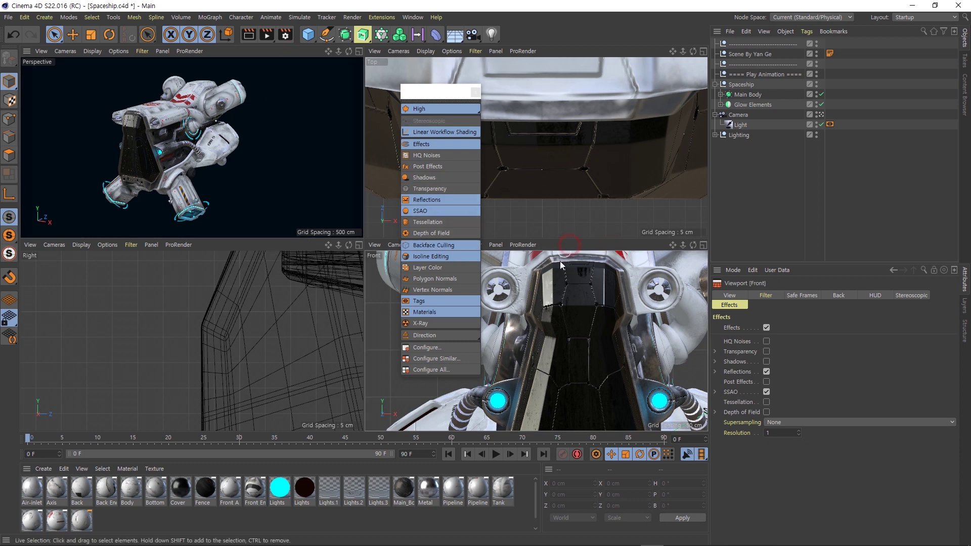
pyautogui.click(455, 359)
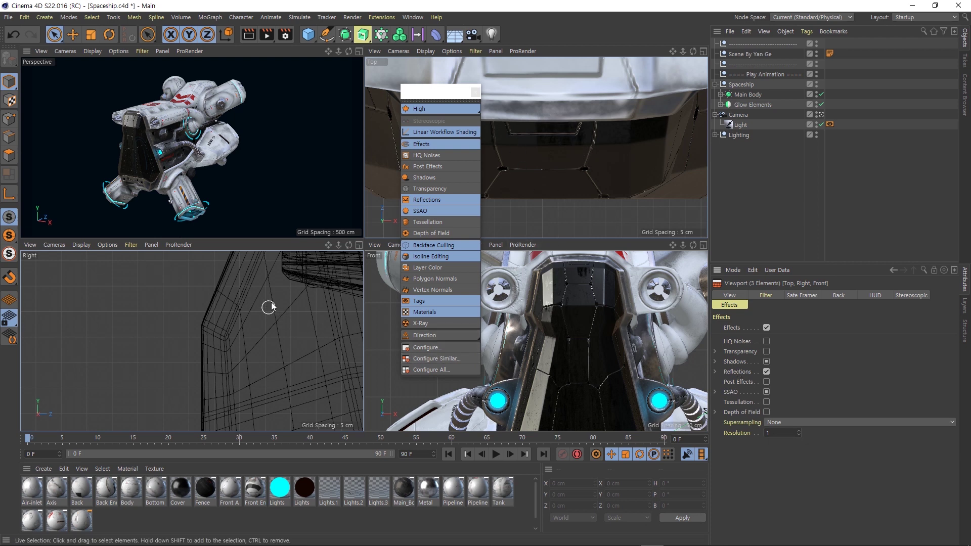
pyautogui.click(295, 53)
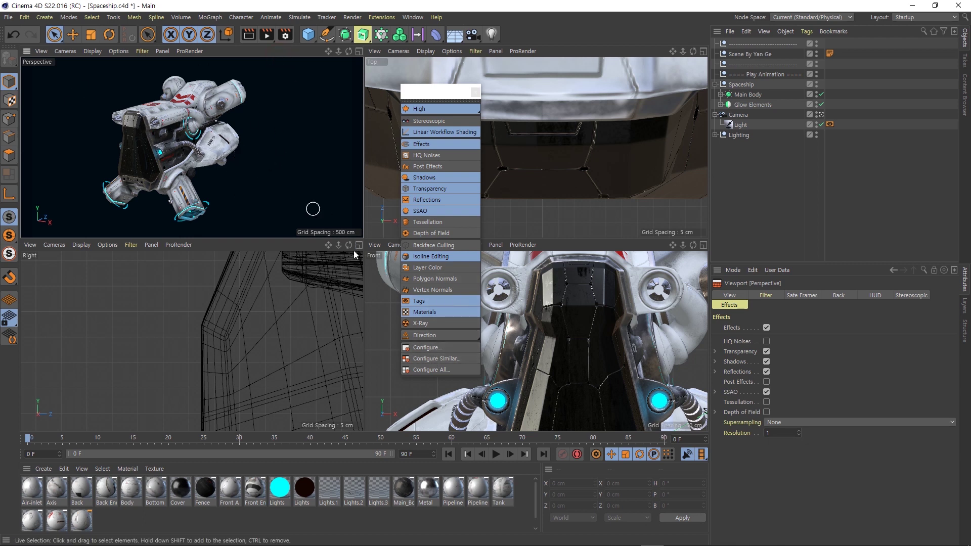
# - Configure the Top, Right and Front views as one group, then close the floating Filter palette
pyautogui.click(451, 360)
pyautogui.click(567, 246)
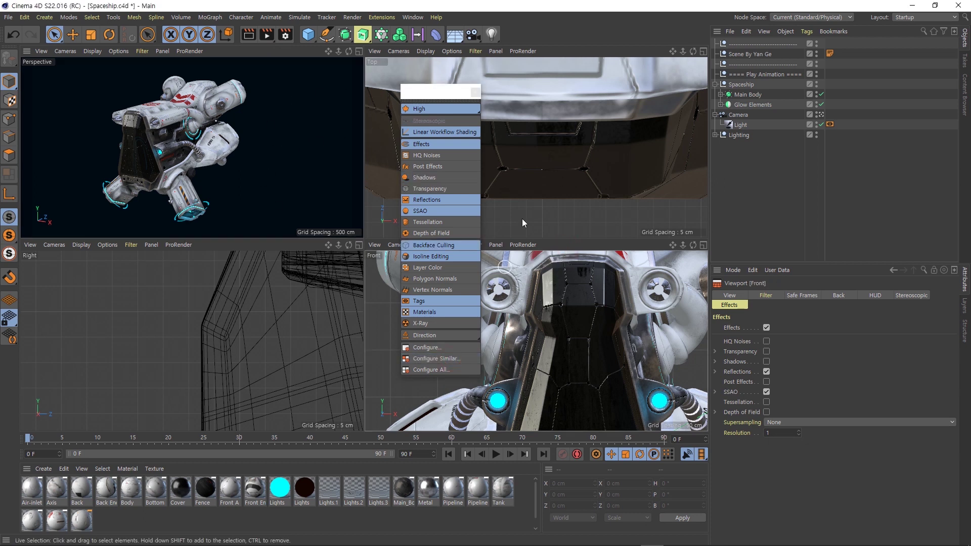
pyautogui.click(452, 357)
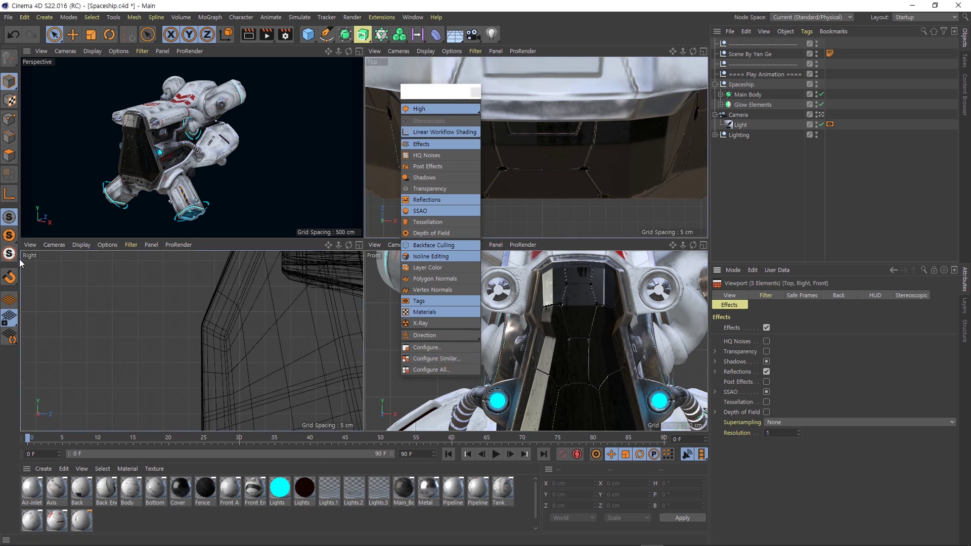
pyautogui.click(572, 52)
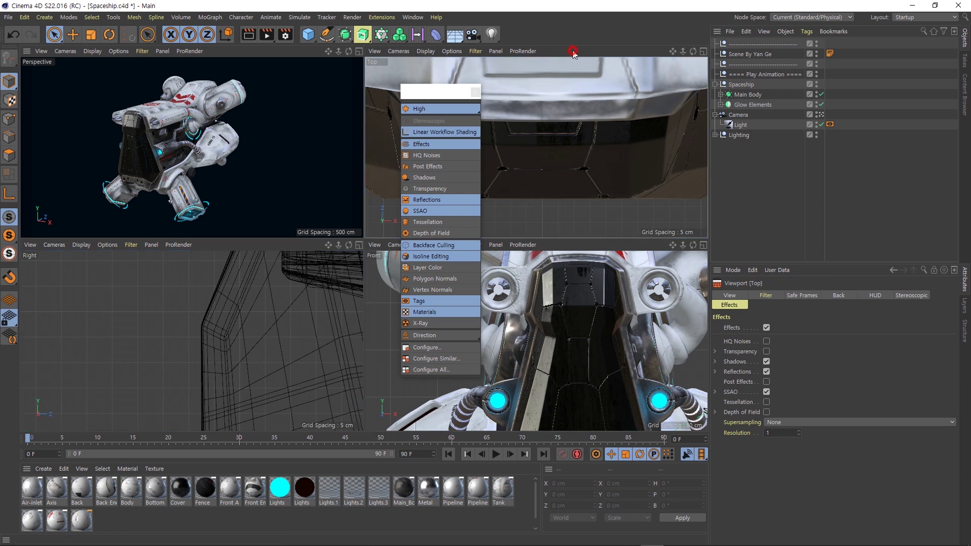
pyautogui.click(450, 360)
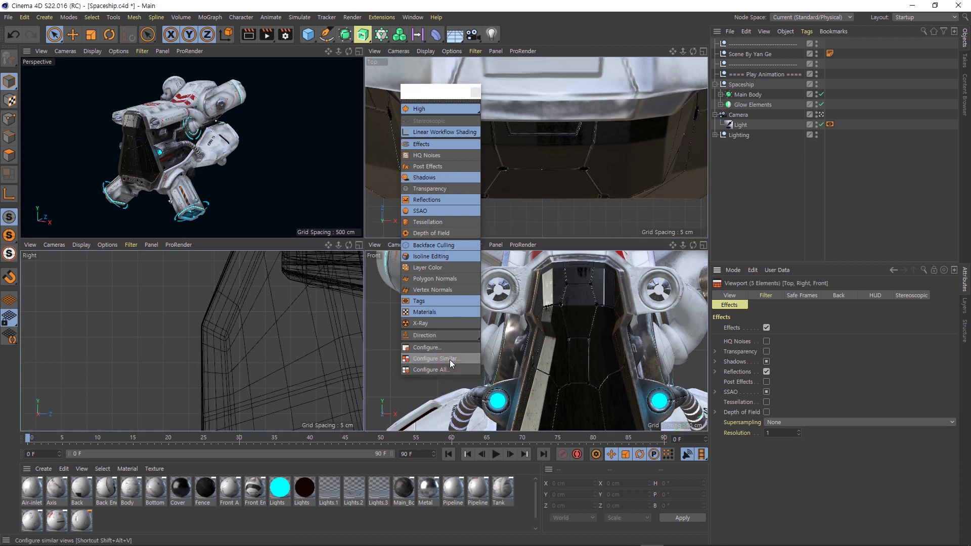
pyautogui.click(478, 95)
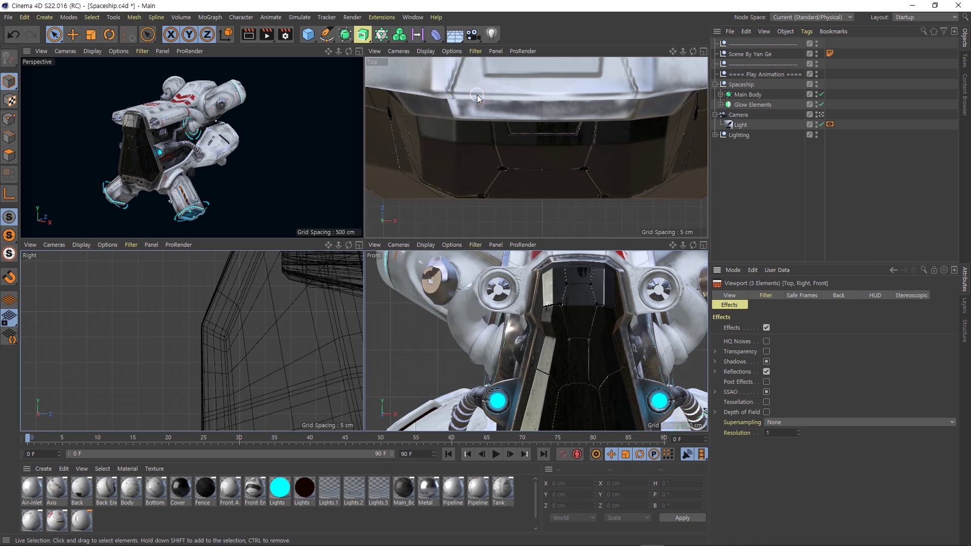